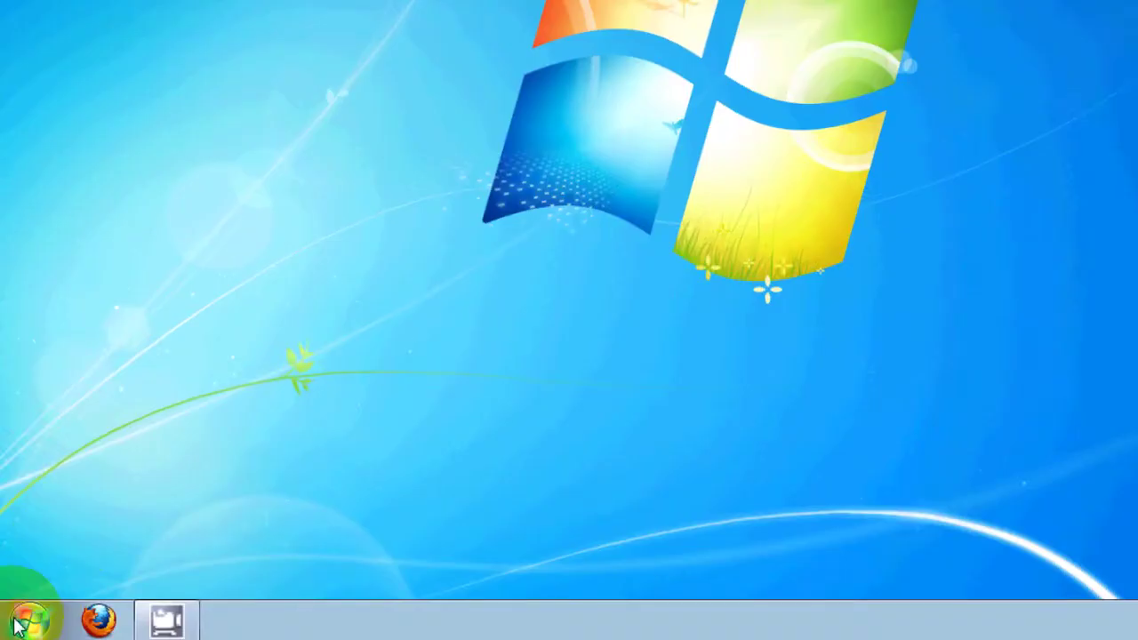
Open the Advanced page of System Properties from Computer's Properties via Advanced system settings
left_click(29, 621)
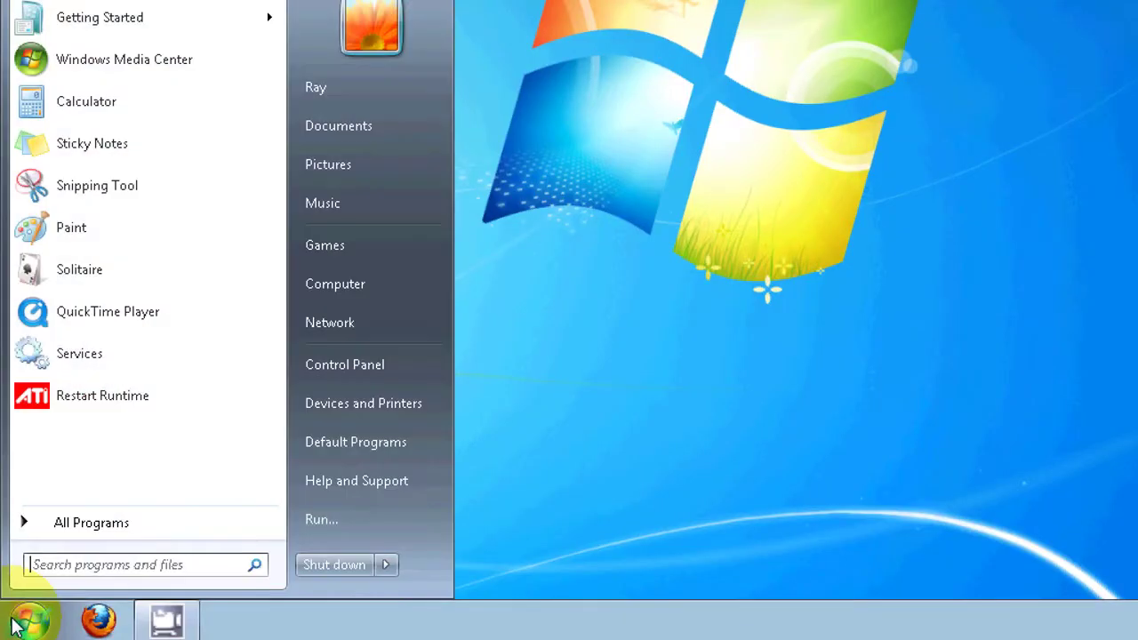
right_click(394, 285)
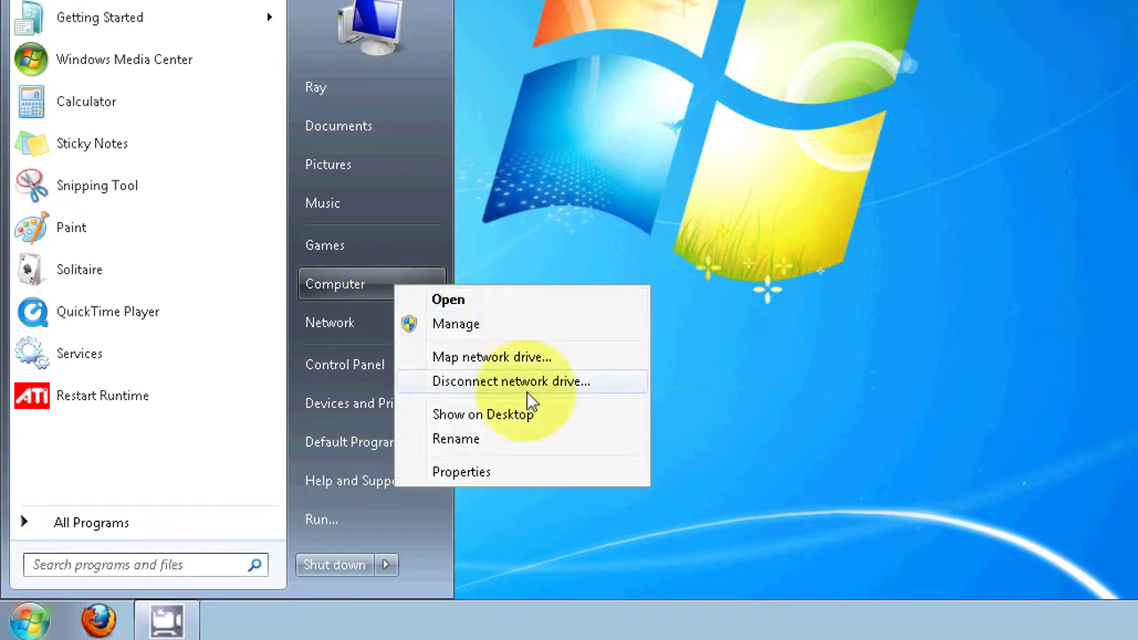
left_click(498, 474)
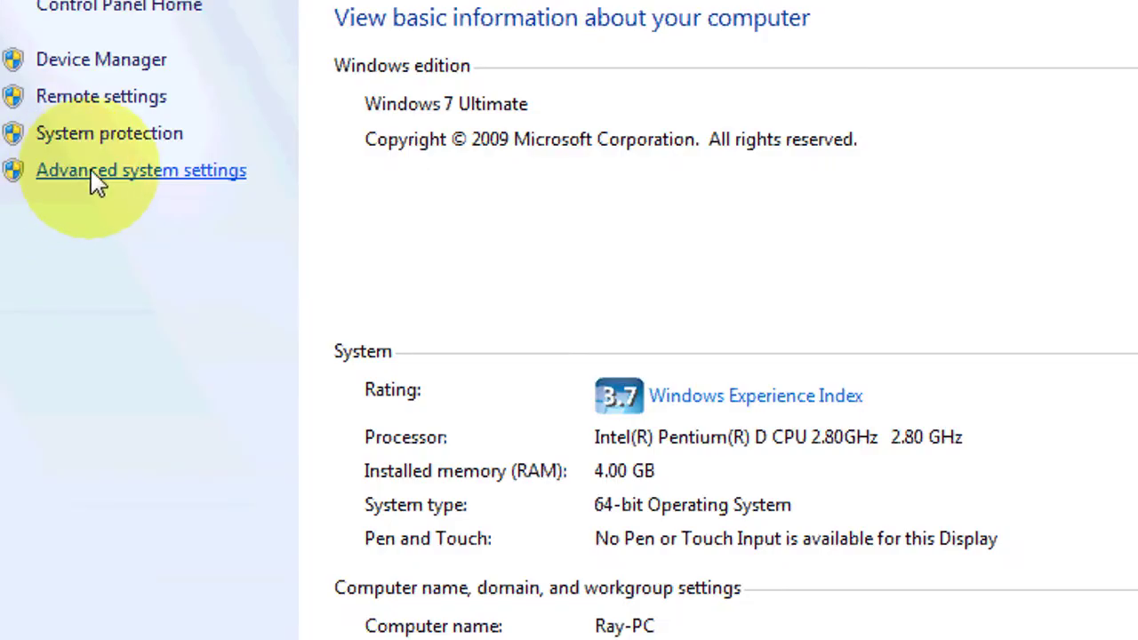
left_click(92, 173)
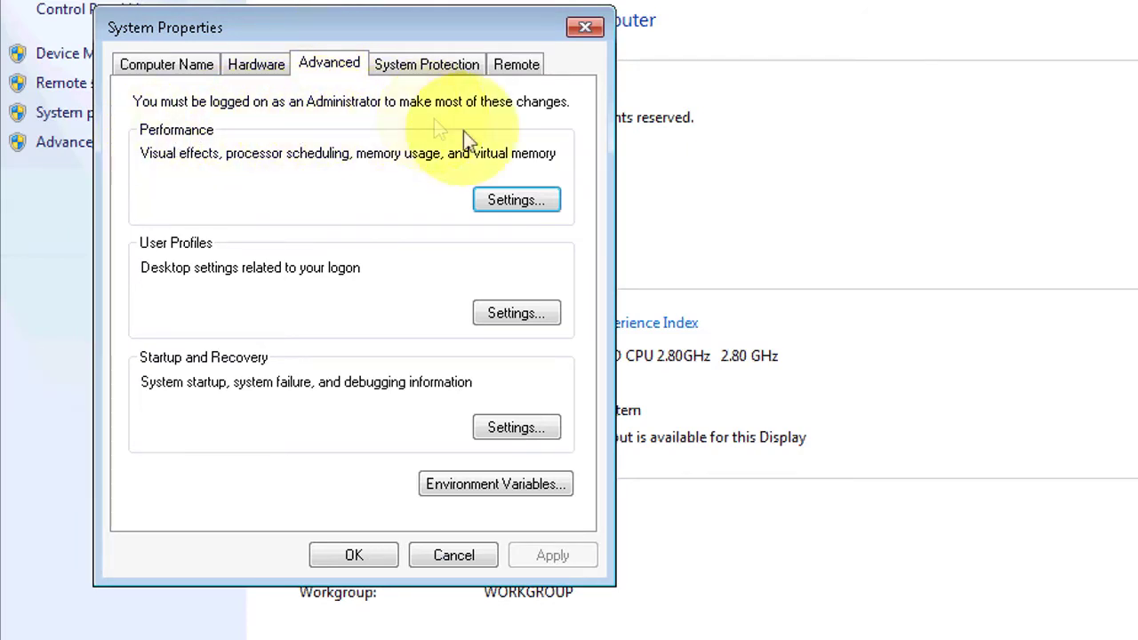
Open Performance Options and review its Advanced tab, then its Data Execution Prevention tab
left_click(509, 202)
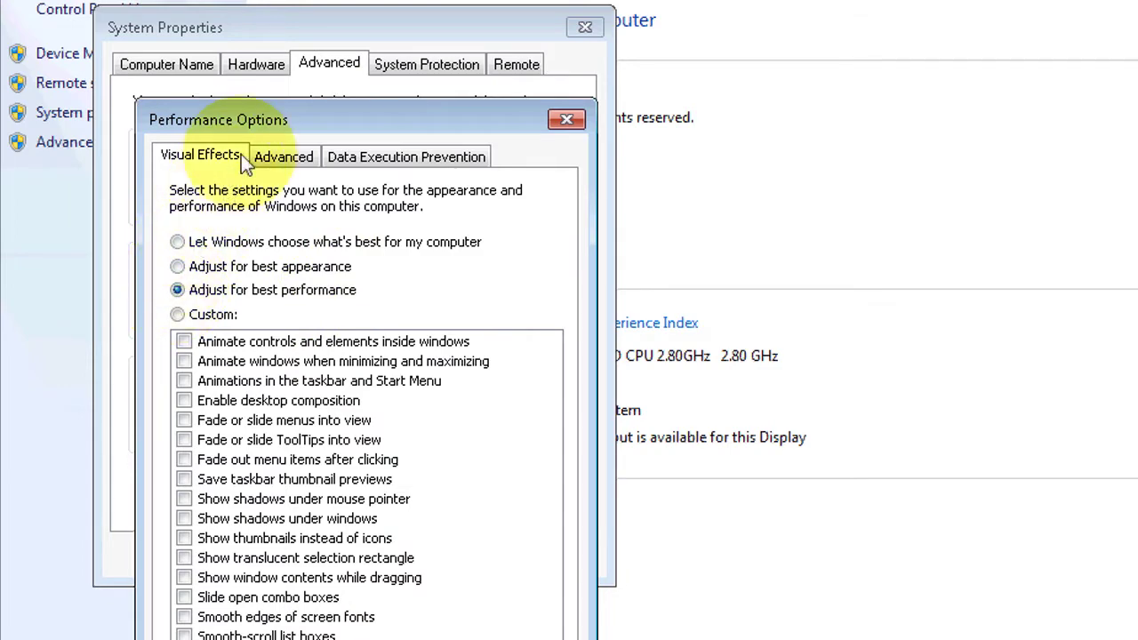
left_click(281, 158)
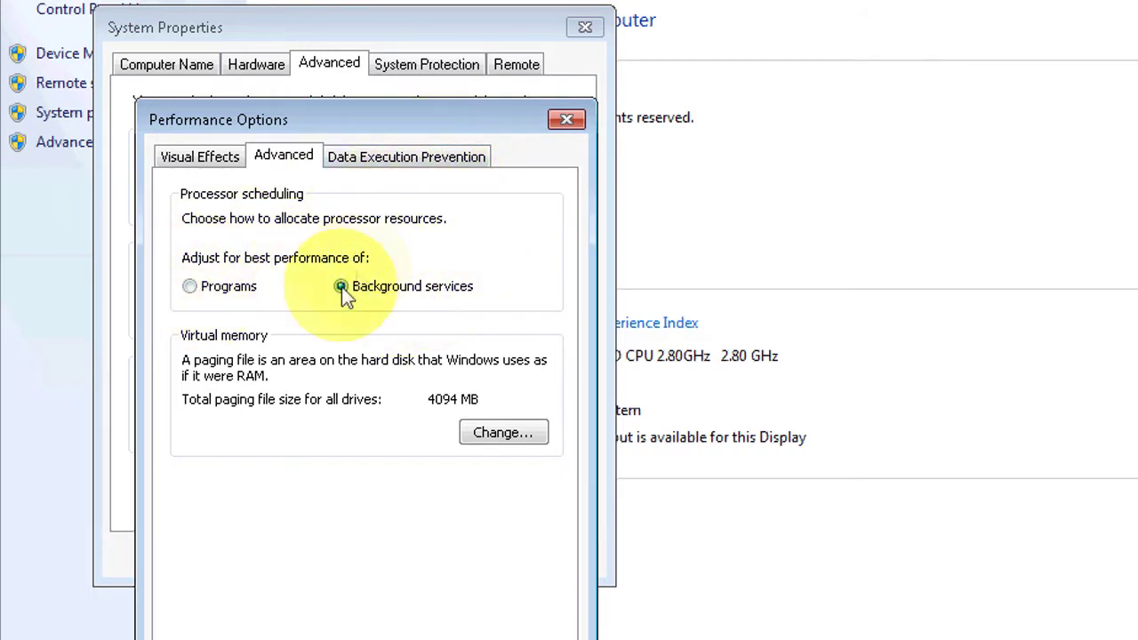
left_click(370, 164)
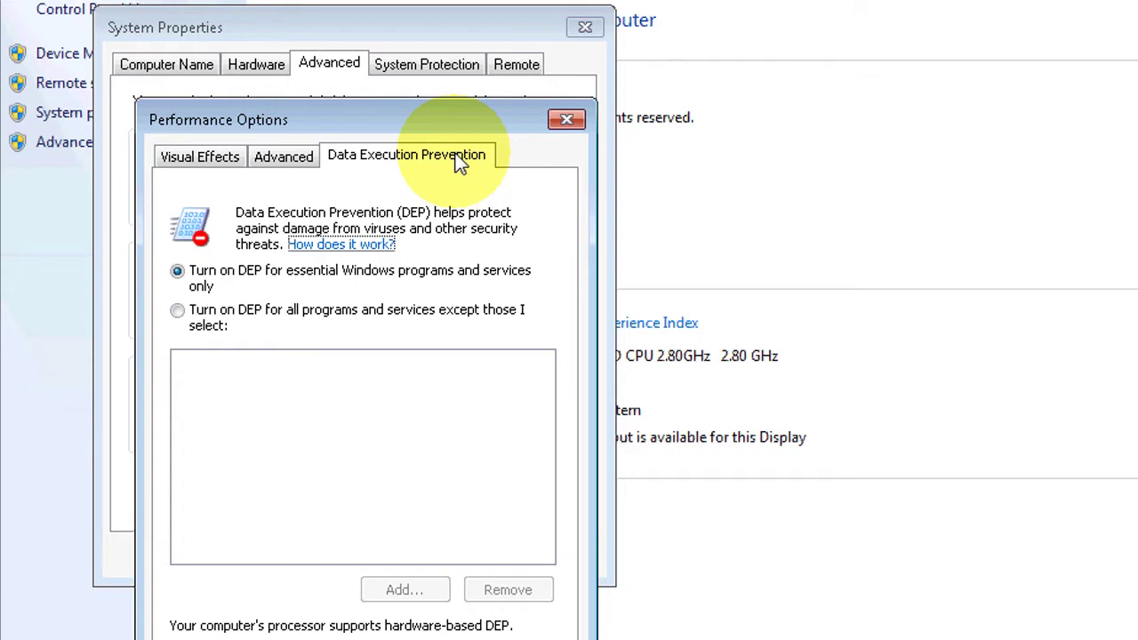
Turn on DEP for all programs except ProToolsLE.exe (Pro Tools Application) and confirm with OK
left_click(179, 313)
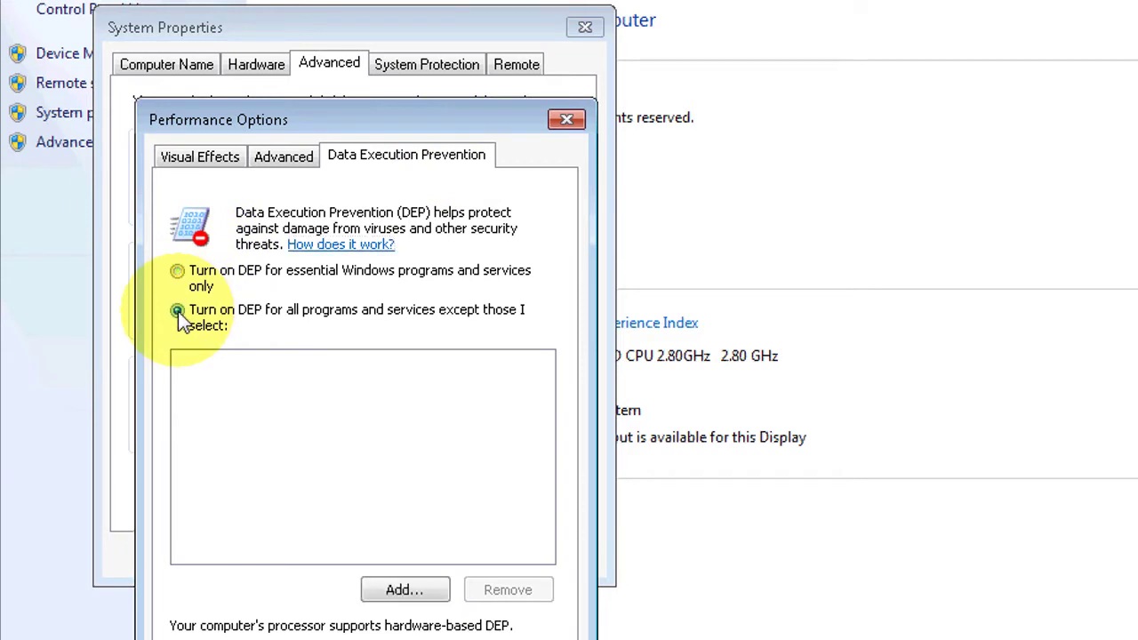
left_click(385, 596)
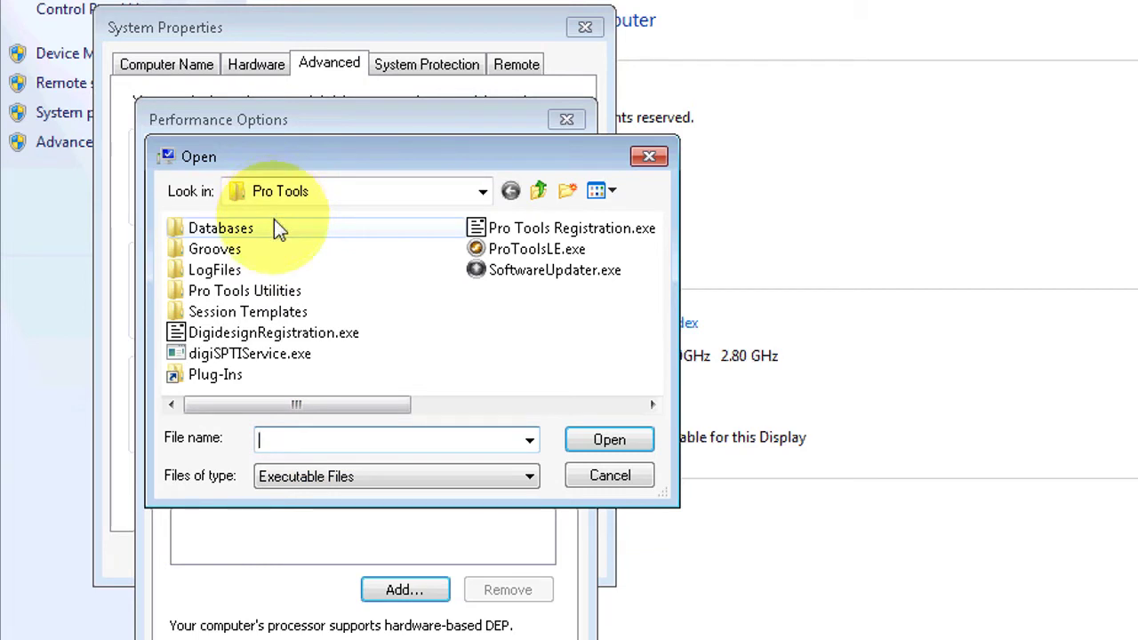
left_click(556, 252)
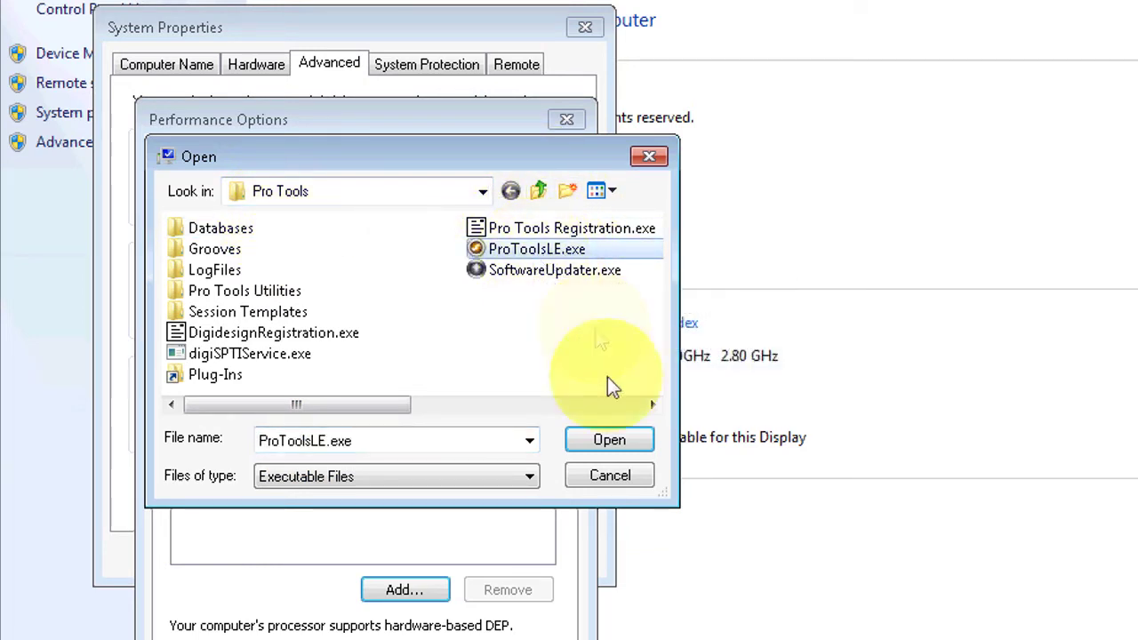
left_click(616, 444)
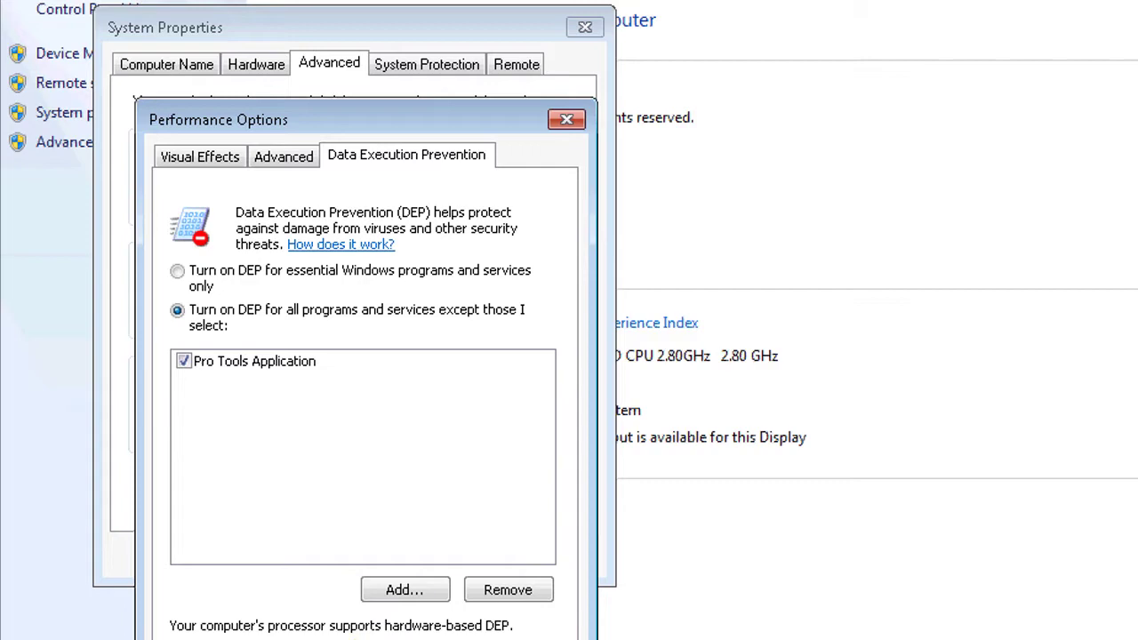
left_click(450, 630)
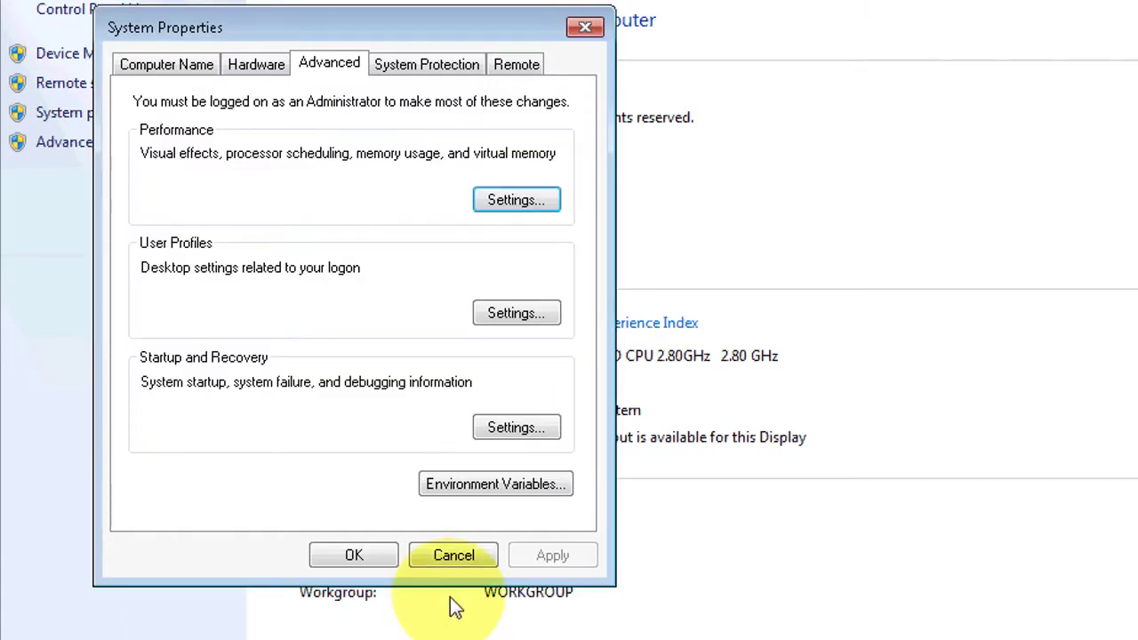
Close System Properties and launch Services from Control Panel's Administrative Tools
left_click(451, 598)
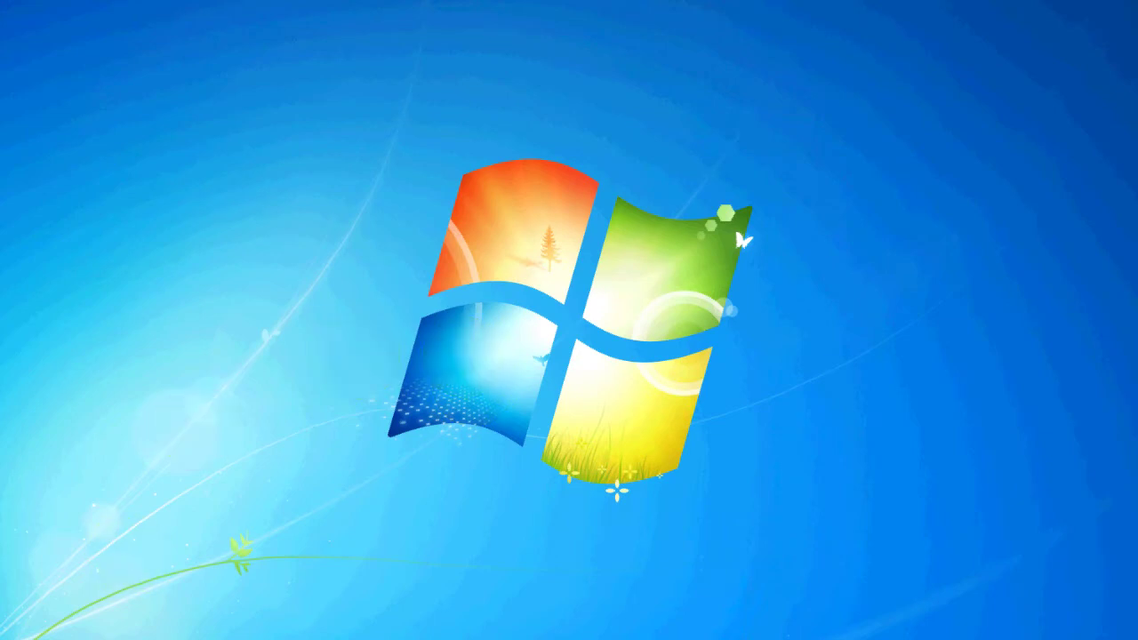
key("super")
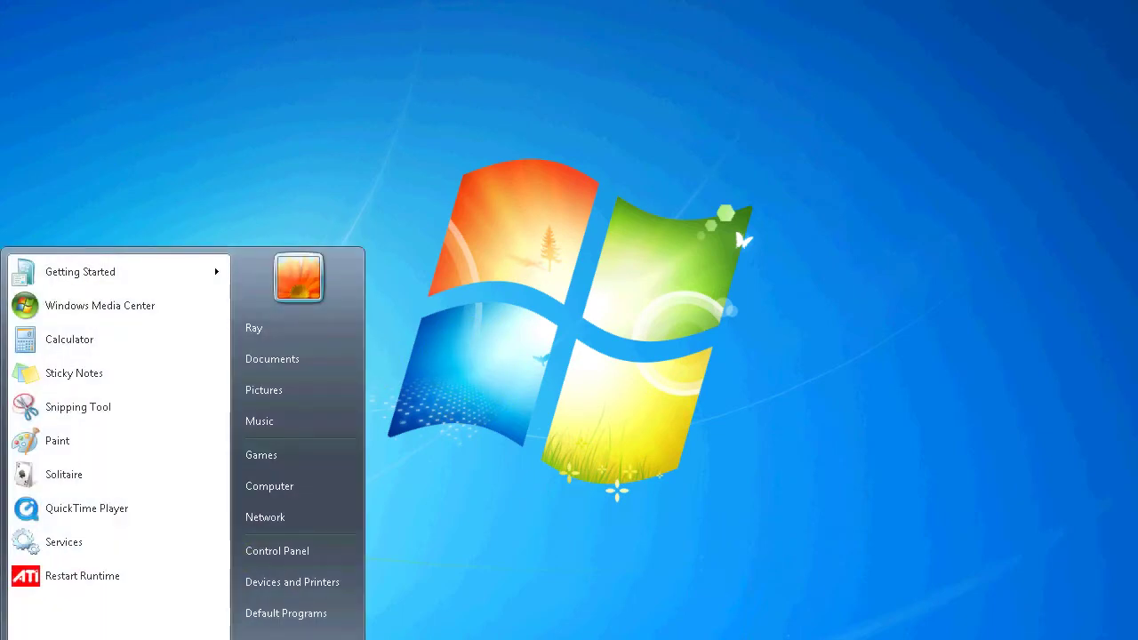
left_click(319, 556)
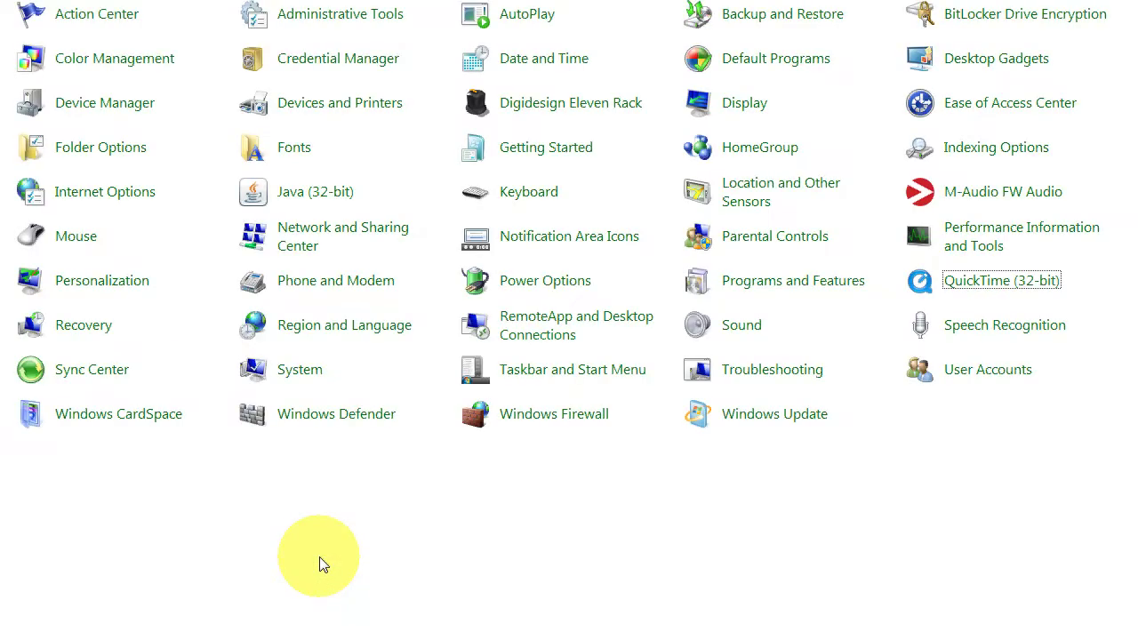
left_click(363, 35)
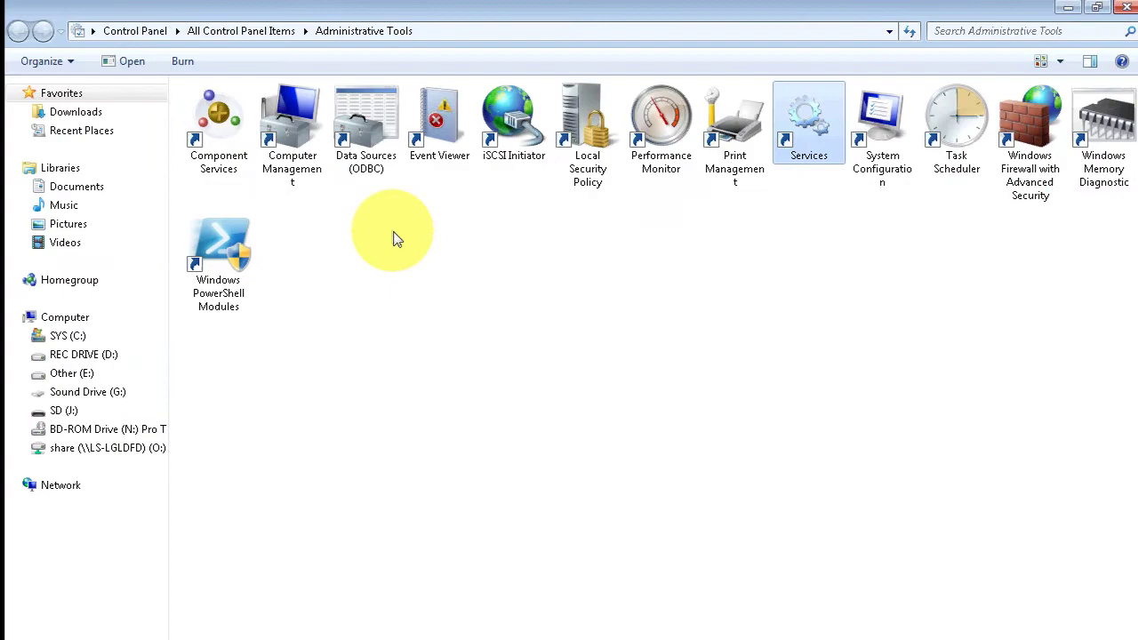
double_click(807, 117)
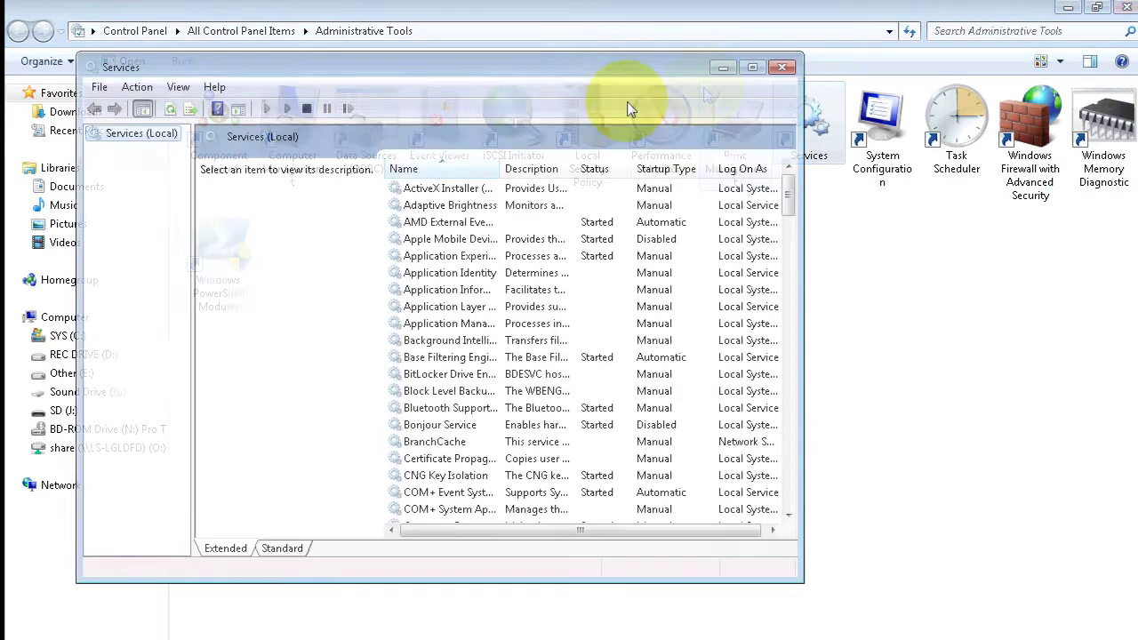
Maximize Services, widen the Name column, and check the Remote Registry service's properties
left_click_drag(593, 68, 589, 7)
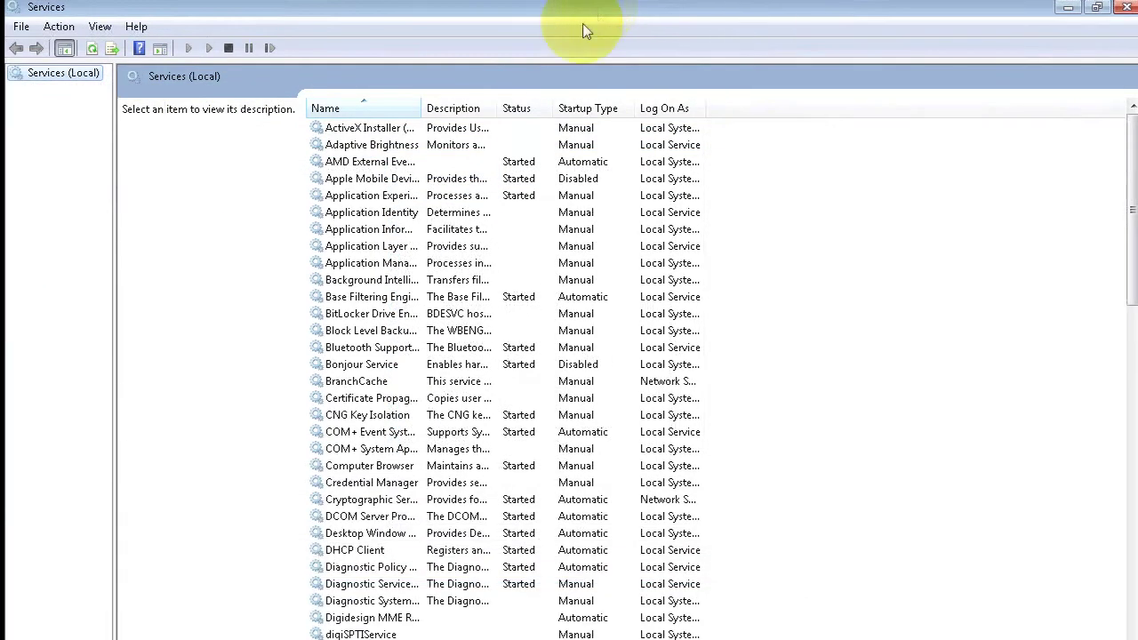
left_click_drag(422, 107, 559, 108)
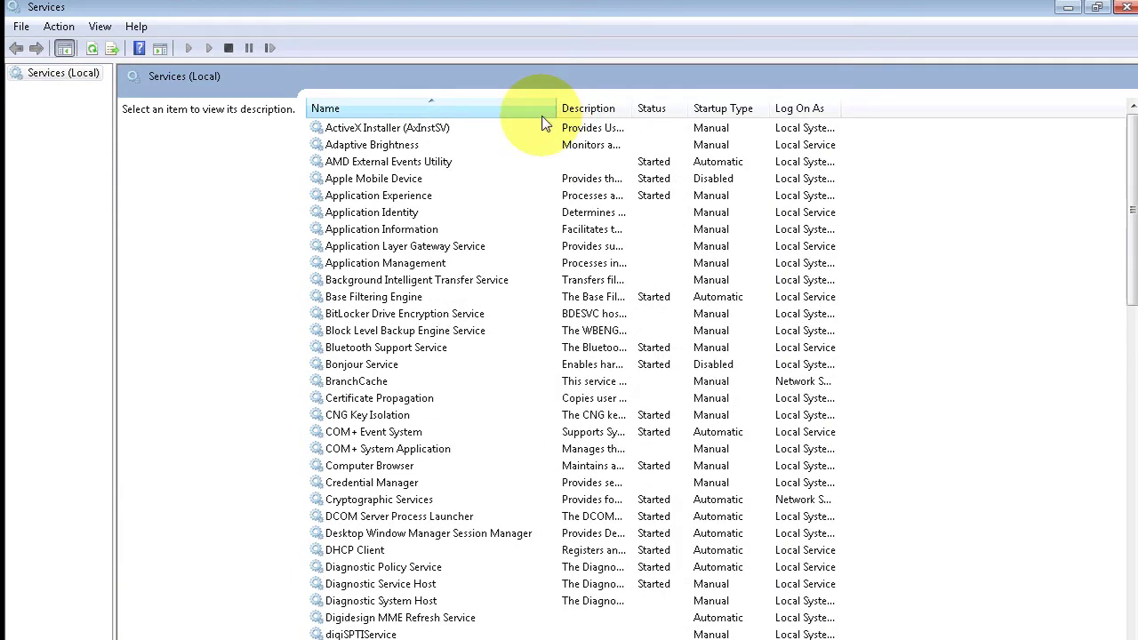
left_click(467, 162)
key("r")
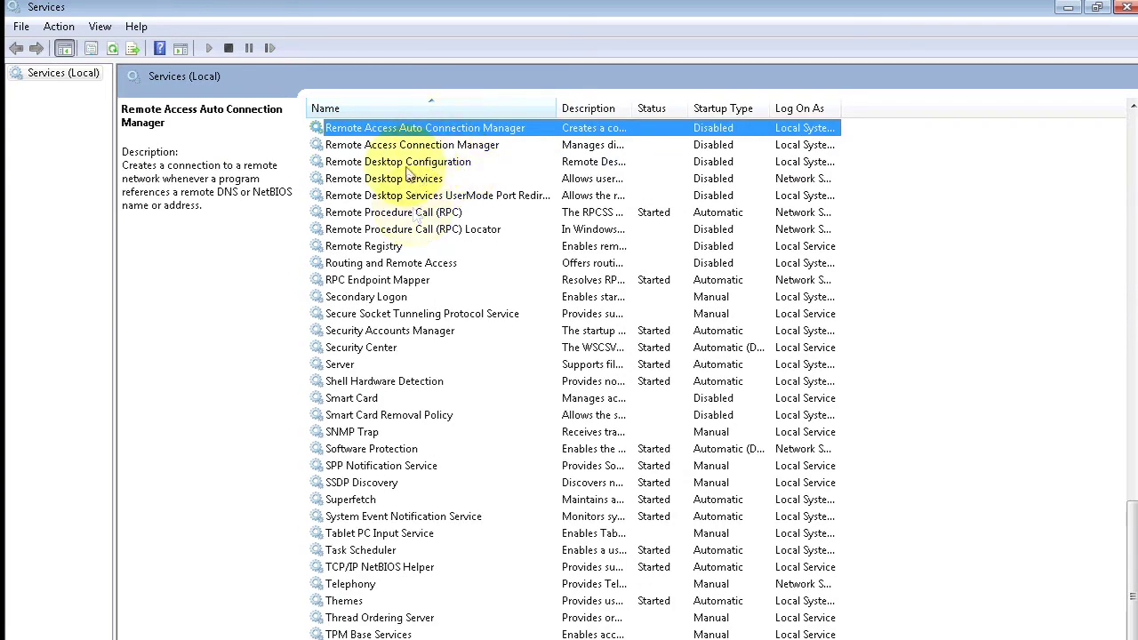
double_click(378, 248)
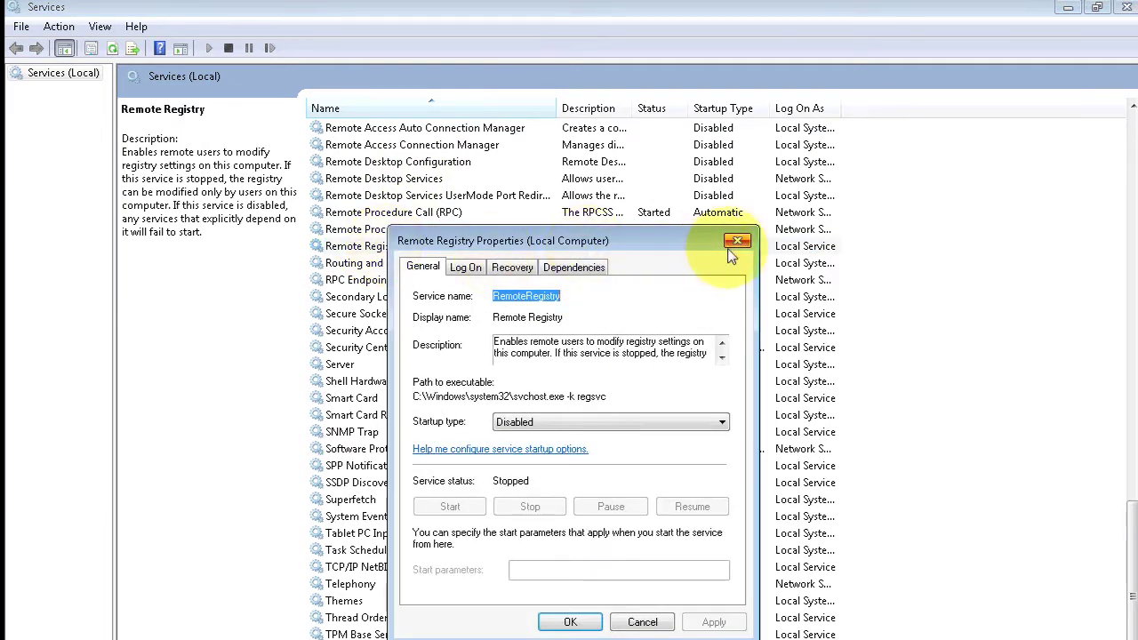
left_click(737, 241)
Check the Smart Card service's properties, then select Smart Card Removal Policy
key("s")
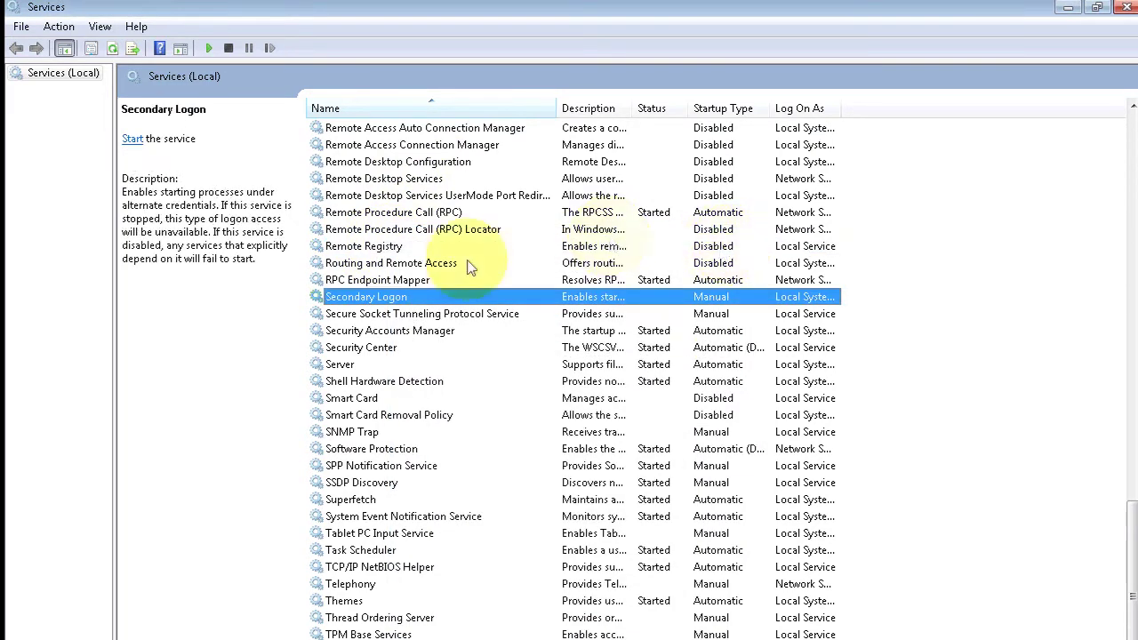
key("s")
key("s")
key("s")
key("s")
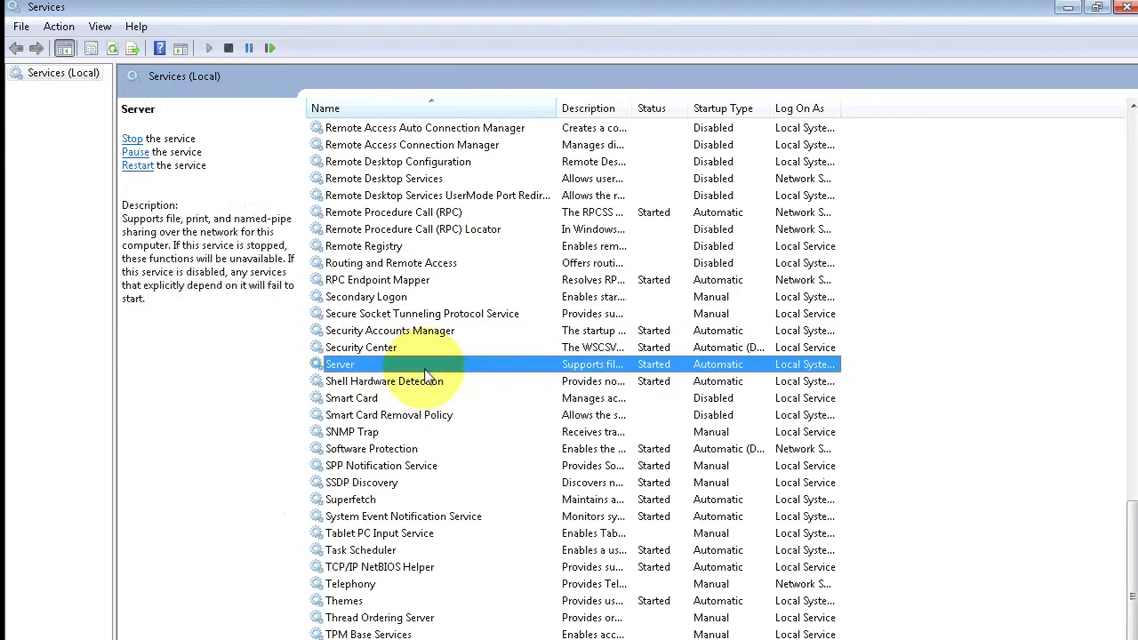
key("s")
key("s")
key("s")
key("s")
left_click(366, 399)
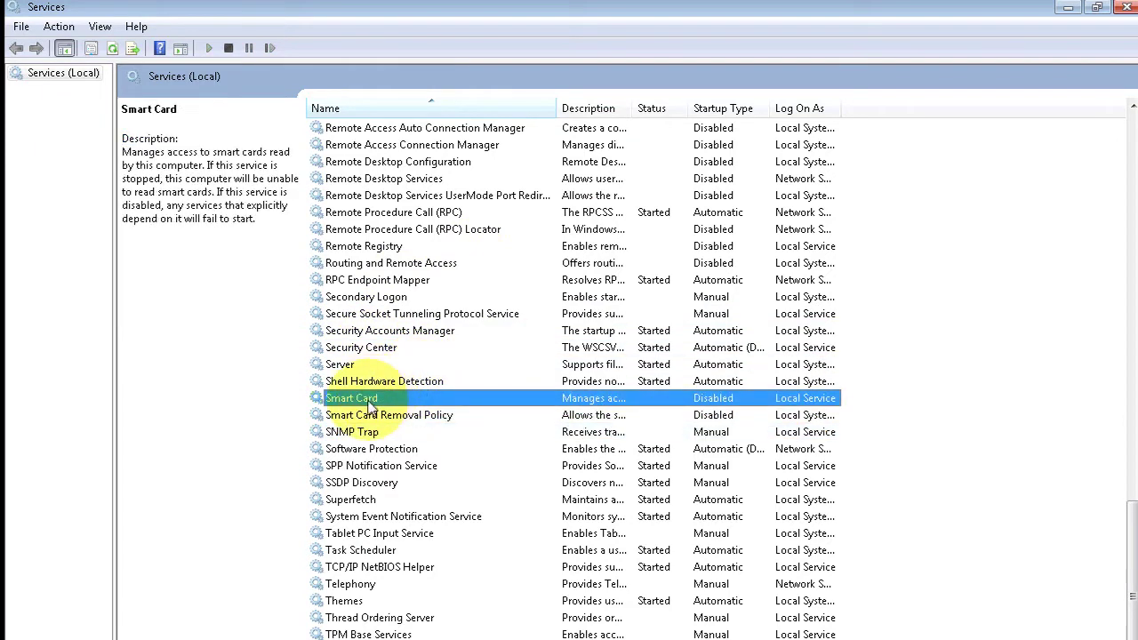
double_click(370, 406)
key("Escape")
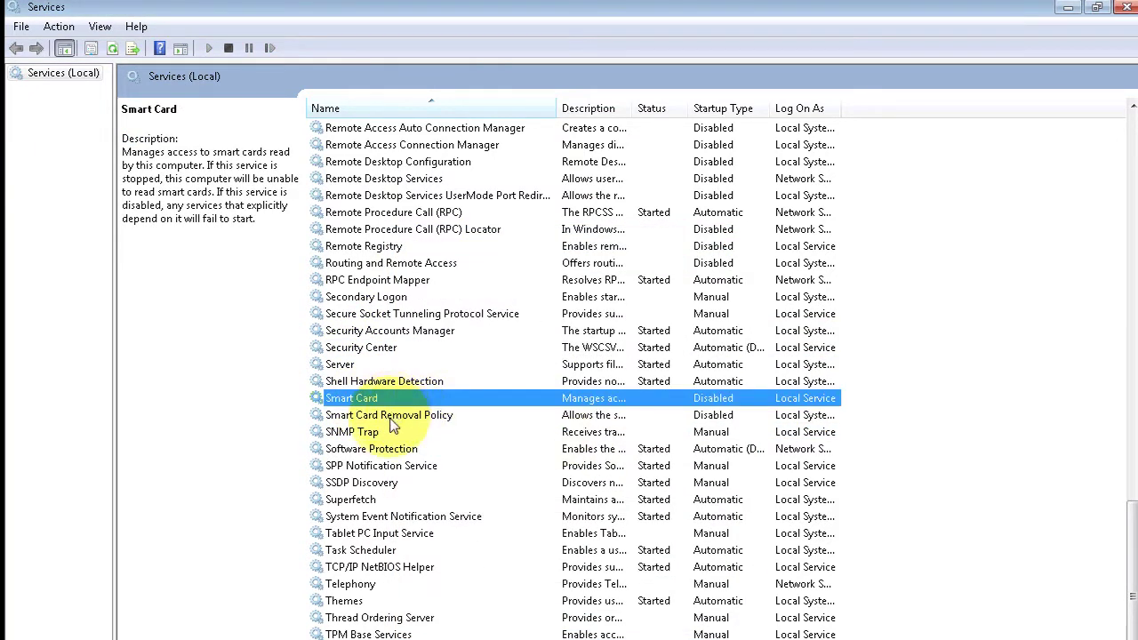
left_click(389, 418)
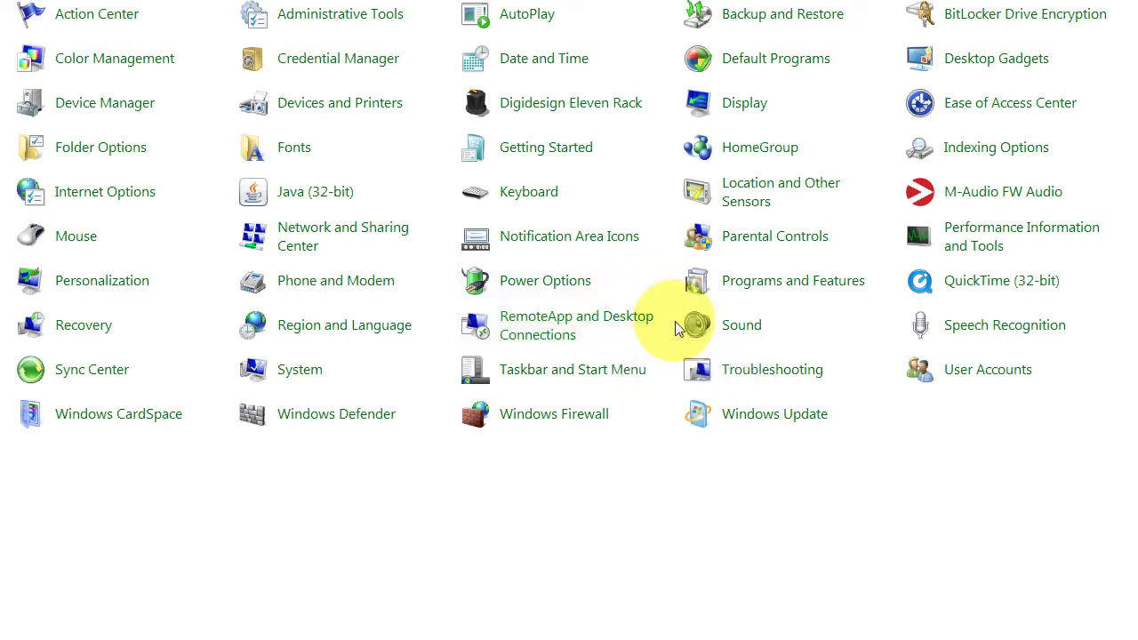
Open Windows Update from Control Panel to review its settings
left_click(780, 418)
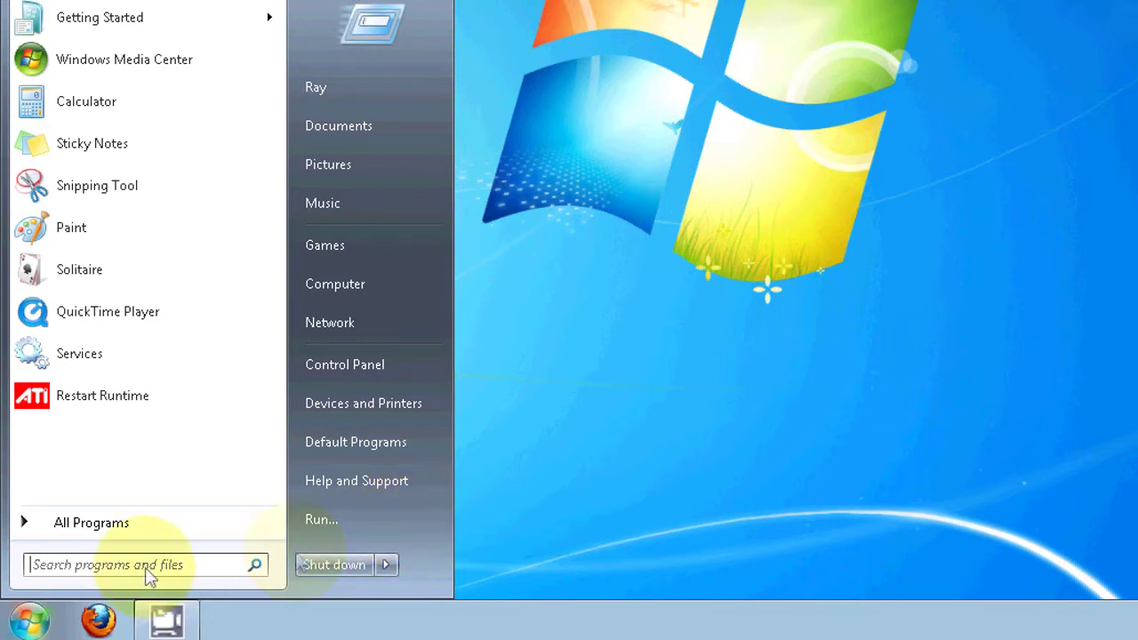
Search the Start menu for 'run', then dismiss the results
left_click(48, 569)
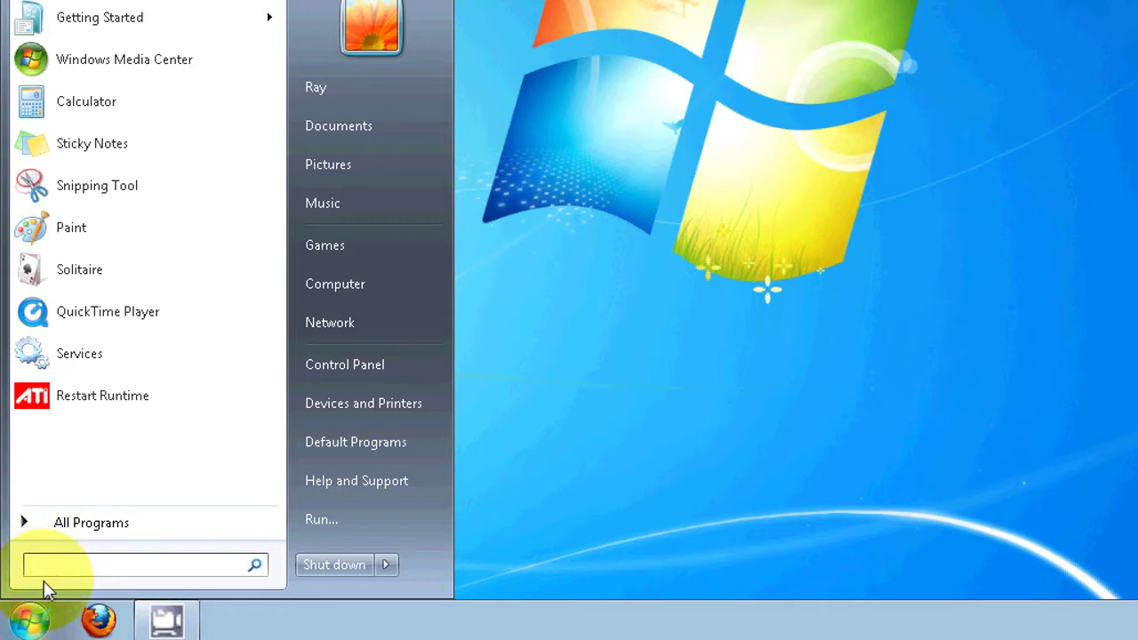
type("run")
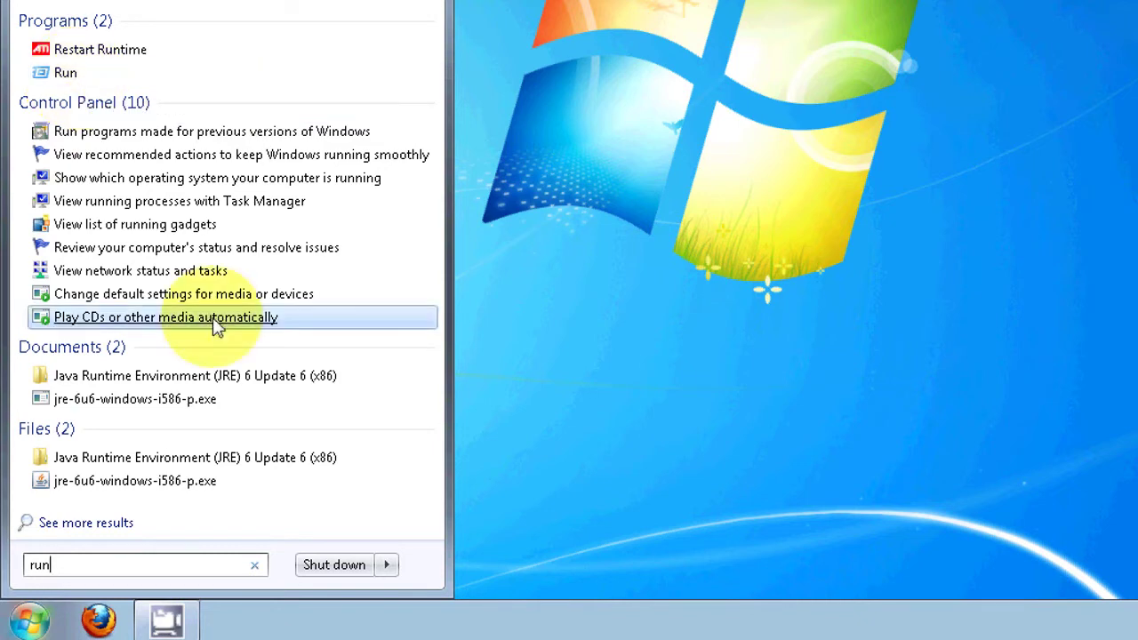
left_click(320, 623)
Open the Start Menu customization list from taskbar properties and scroll to the Run command
right_click(296, 622)
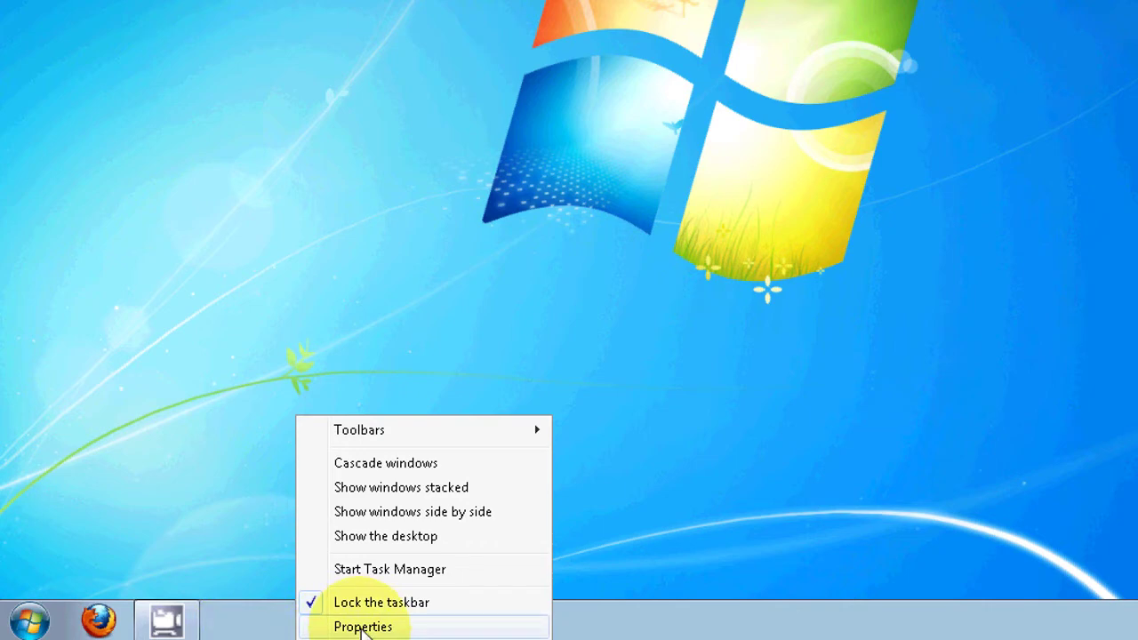
left_click(363, 627)
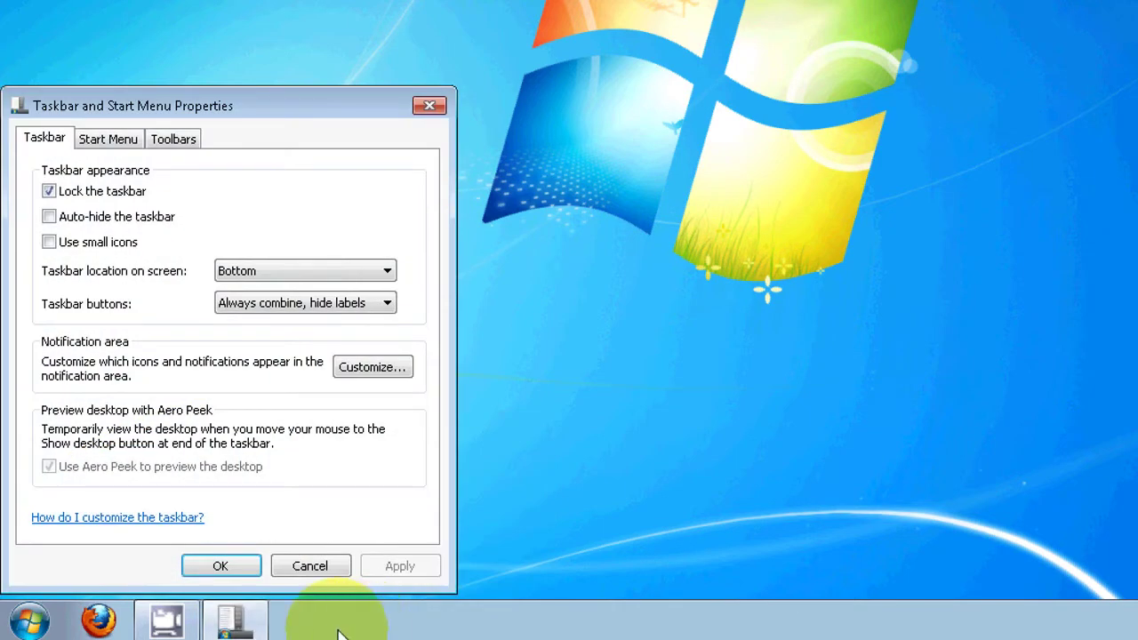
left_click(110, 143)
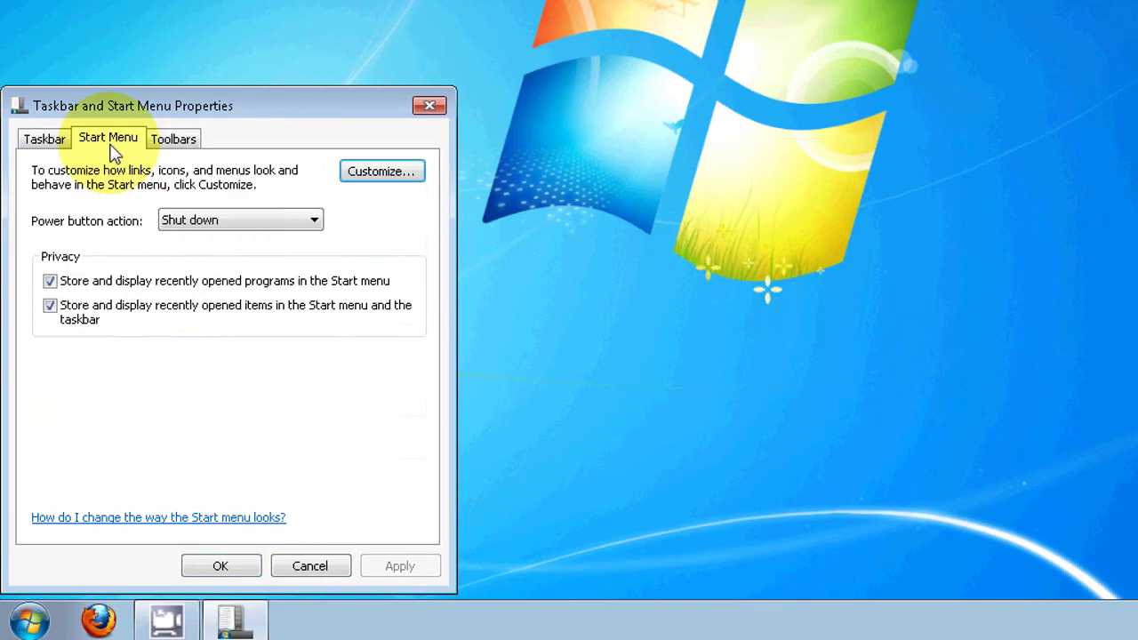
left_click(368, 172)
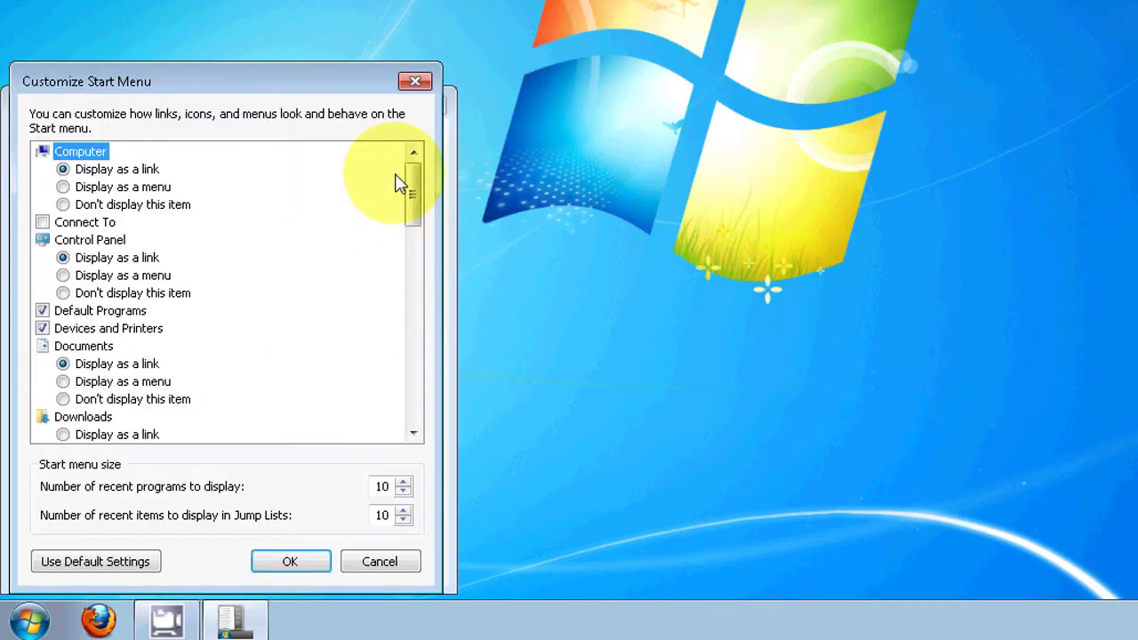
left_click_drag(414, 193, 409, 344)
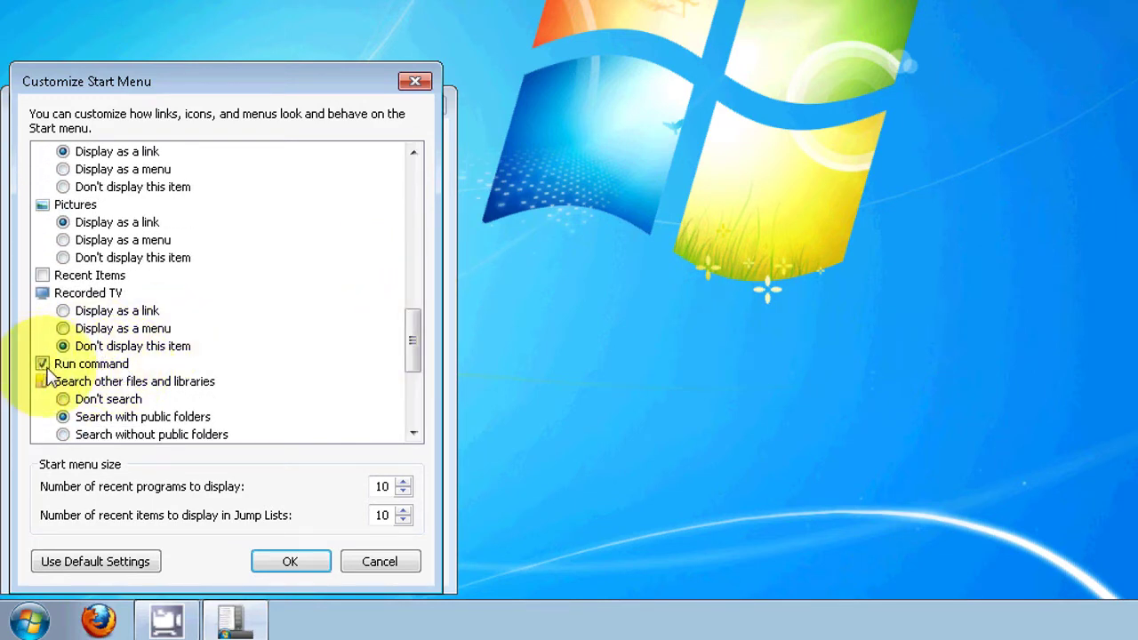
Save the Run command in the Start menu, then use Run to launch MSCONFIG
left_click(288, 558)
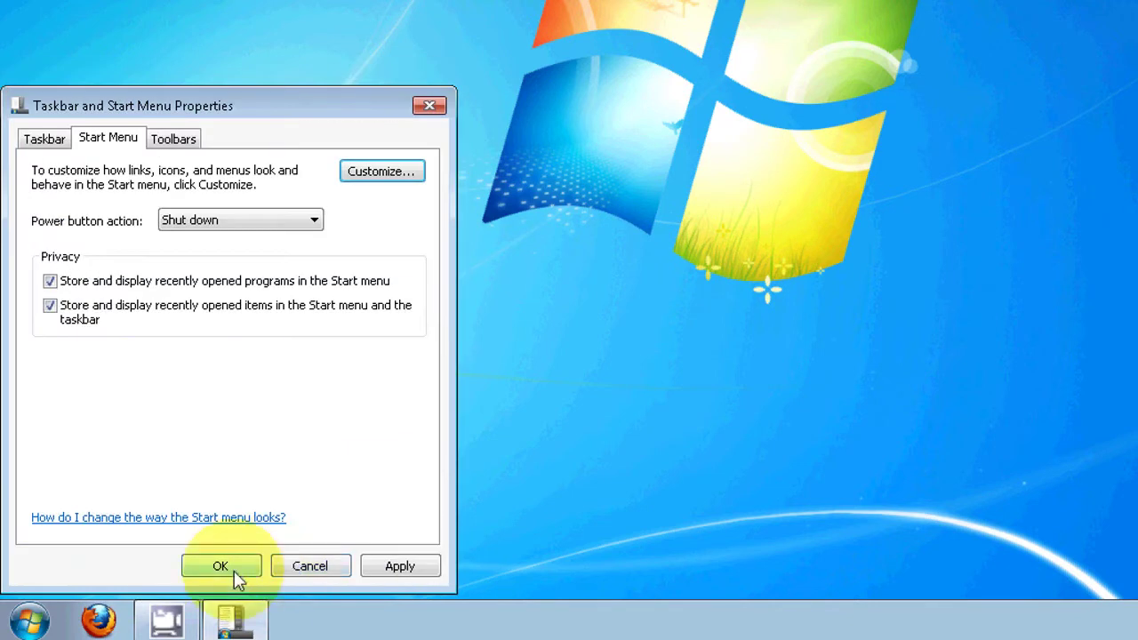
left_click(221, 573)
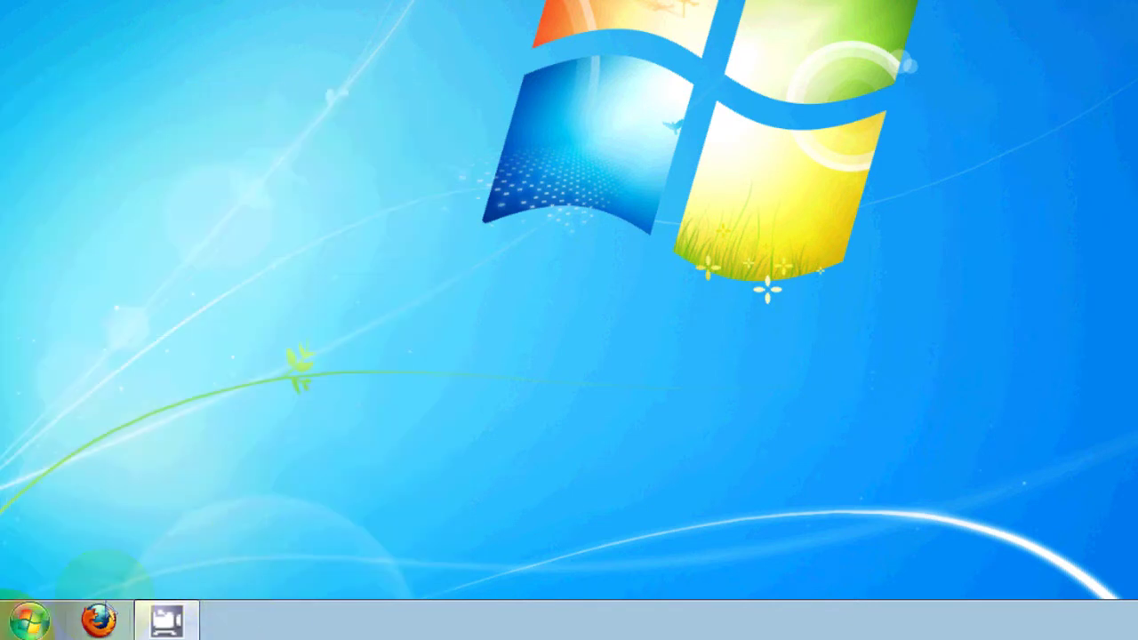
left_click(29, 620)
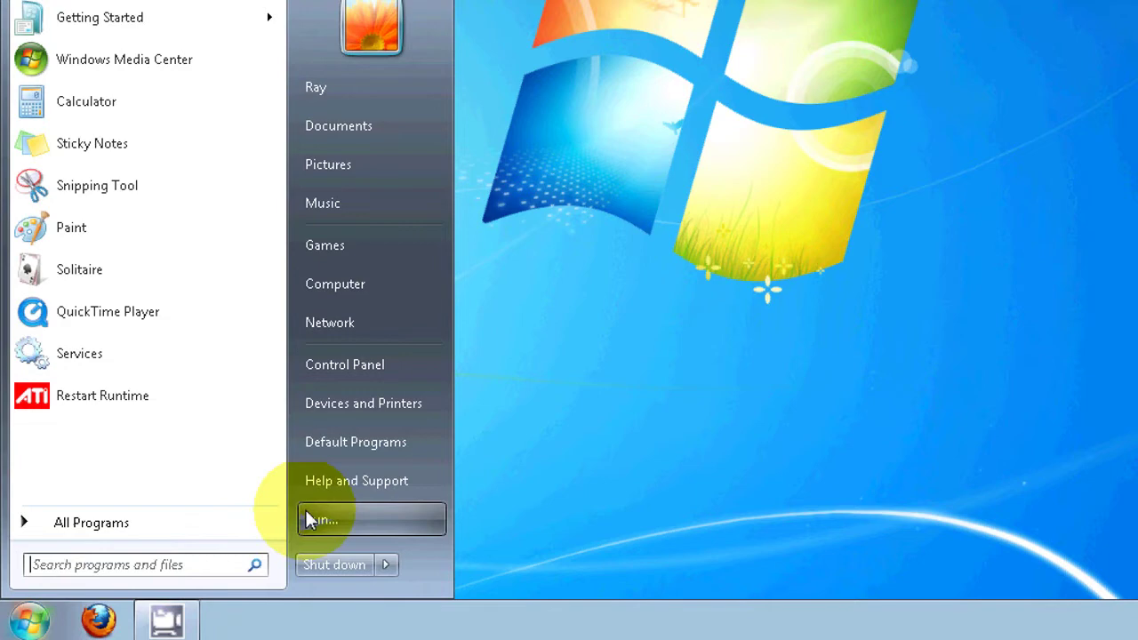
left_click(400, 521)
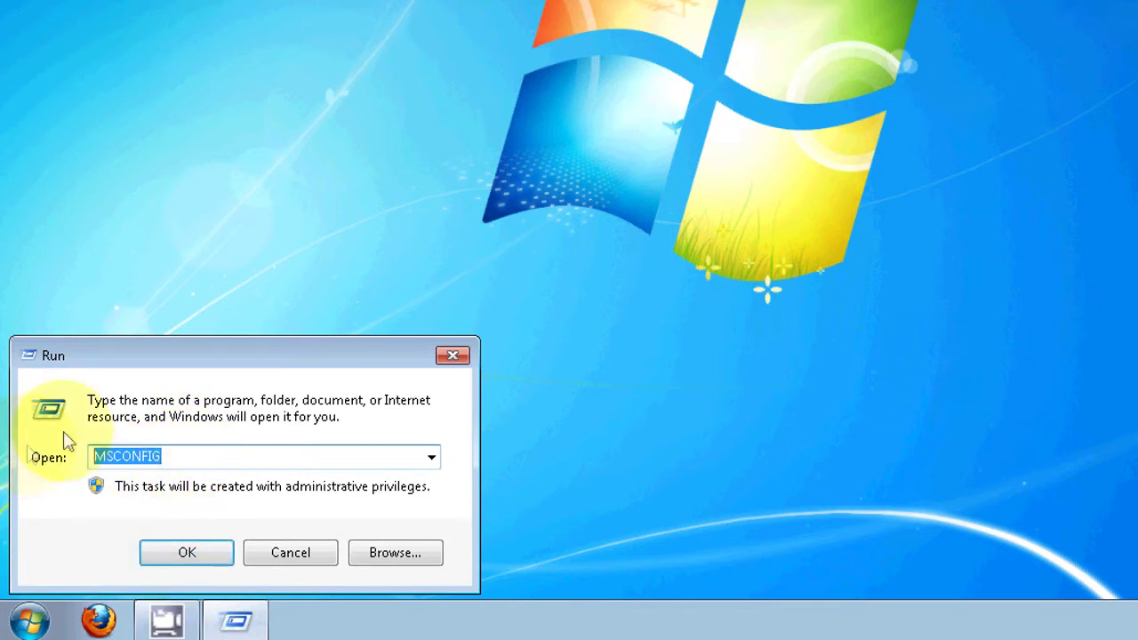
left_click(157, 550)
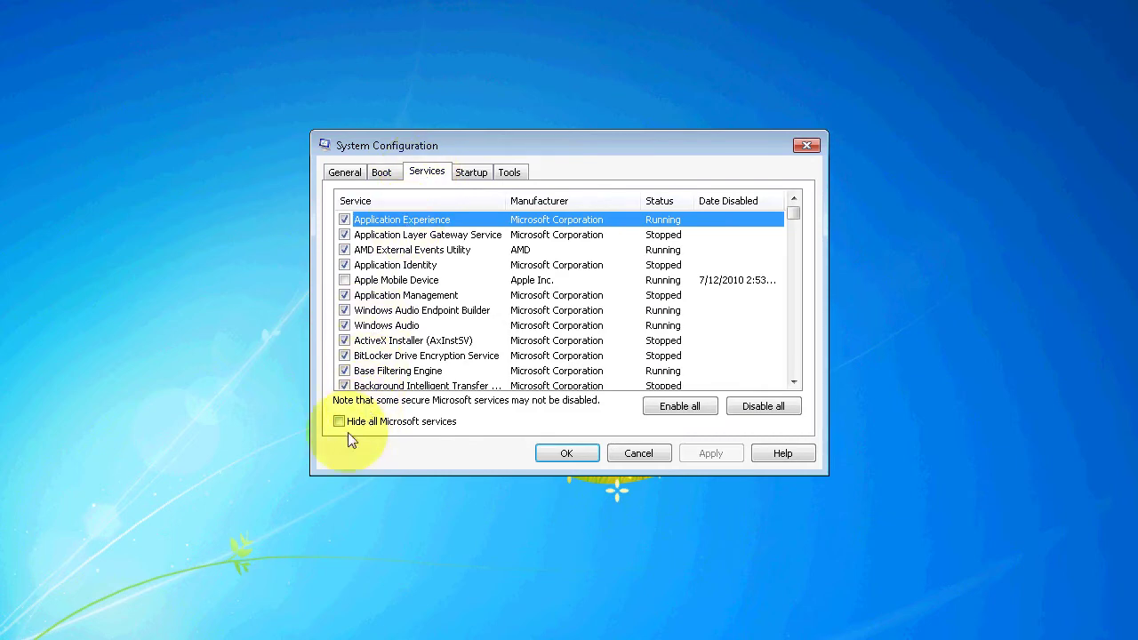
Hide all Microsoft services, then list the startup items and select ZoneAlarm Client
left_click(340, 424)
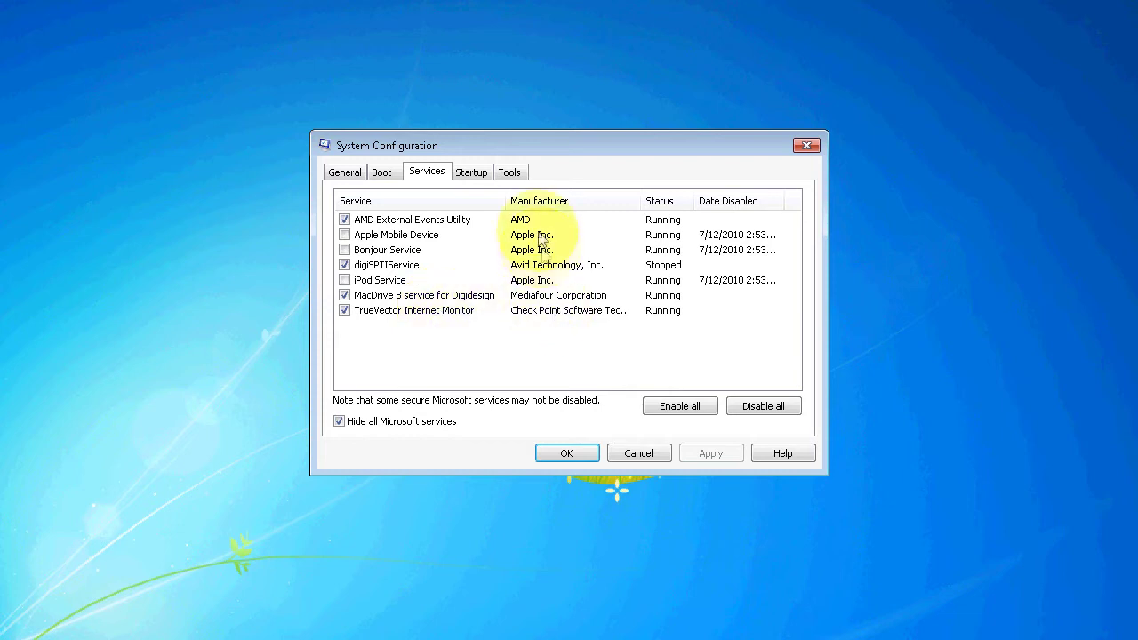
left_click(483, 177)
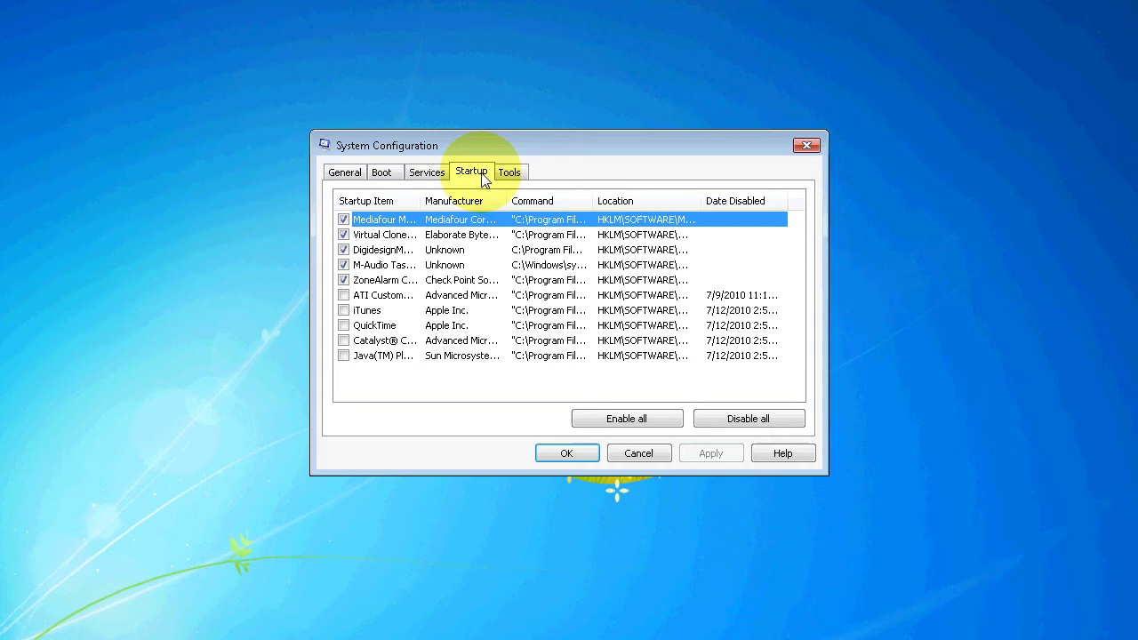
left_click_drag(420, 201, 479, 201)
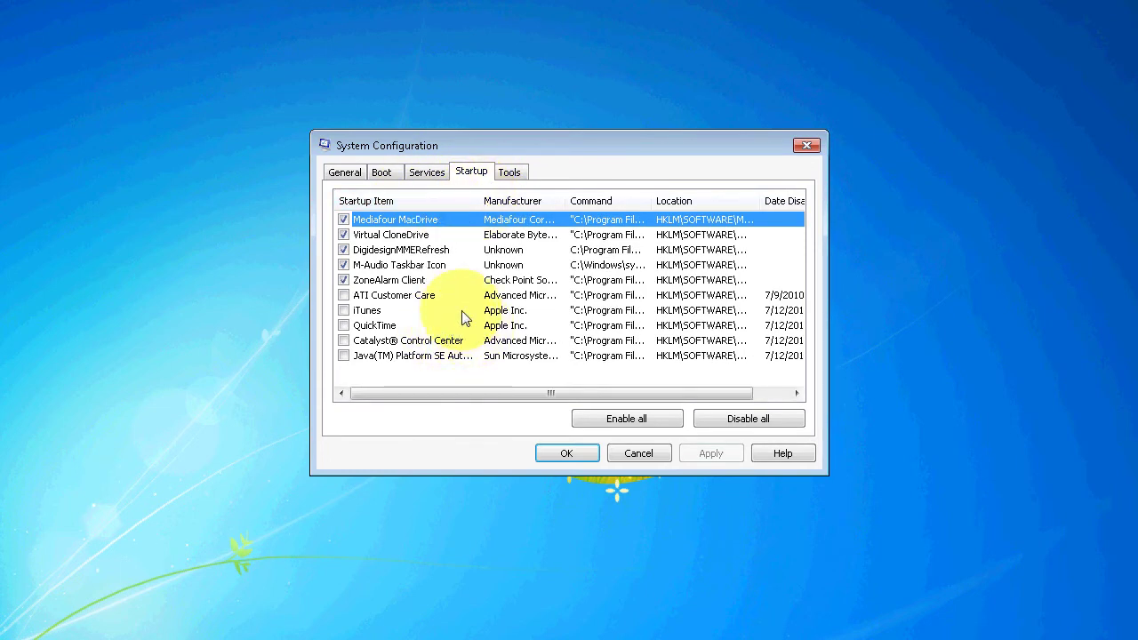
left_click(394, 280)
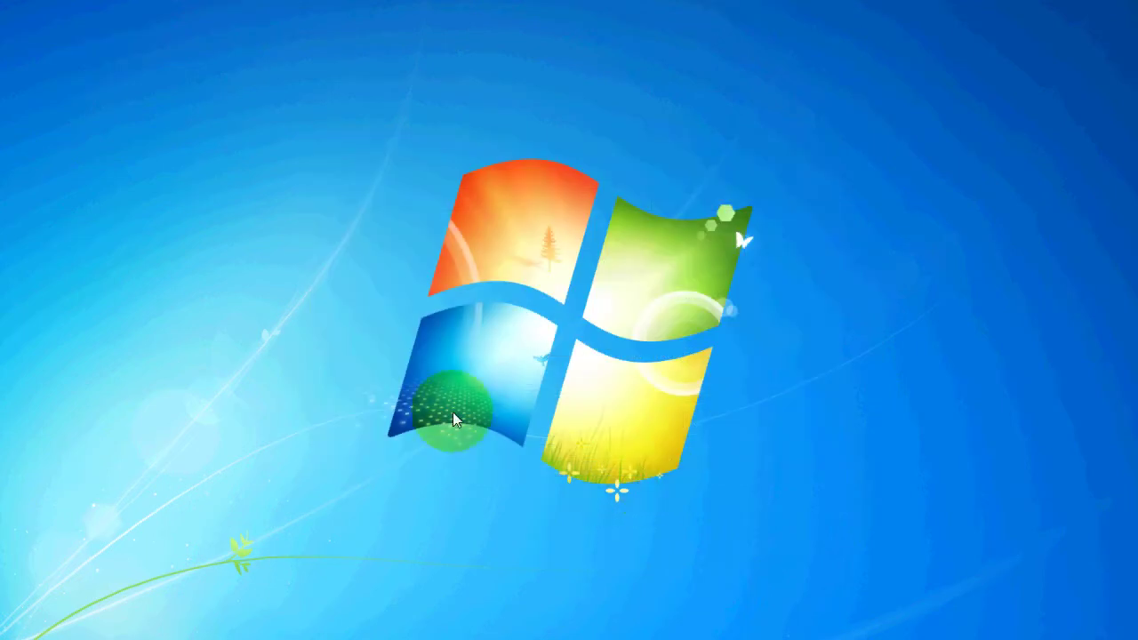
From Computer, clear 'Allow files on this drive to have contents indexed' for REC DRIVE (D:) and click OK
left_click(16, 623)
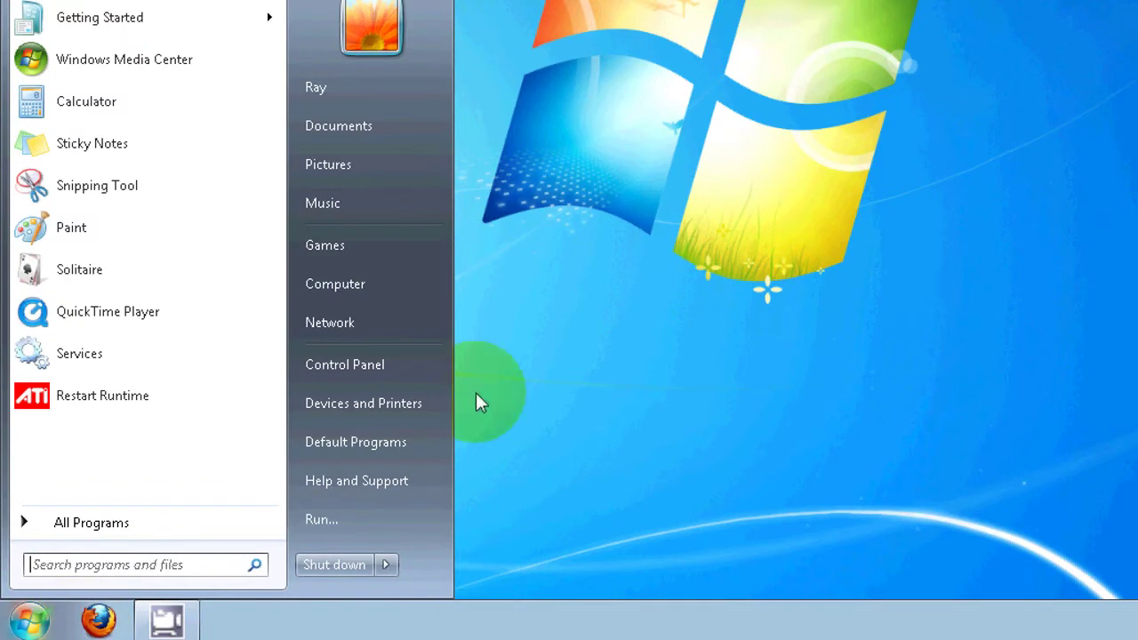
left_click(416, 287)
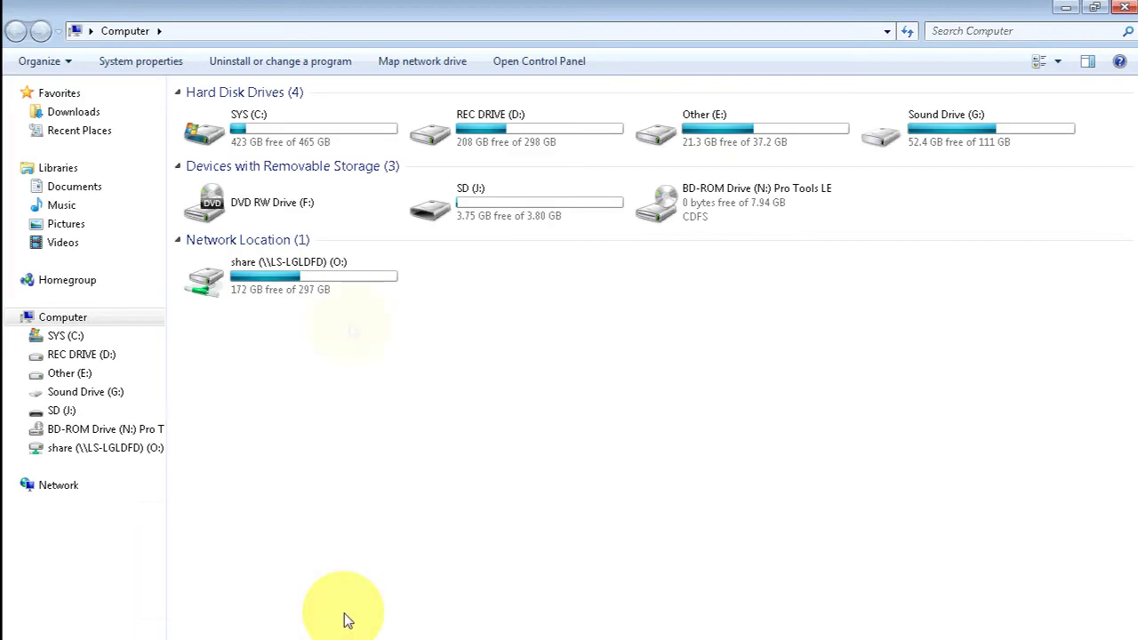
left_click(499, 129)
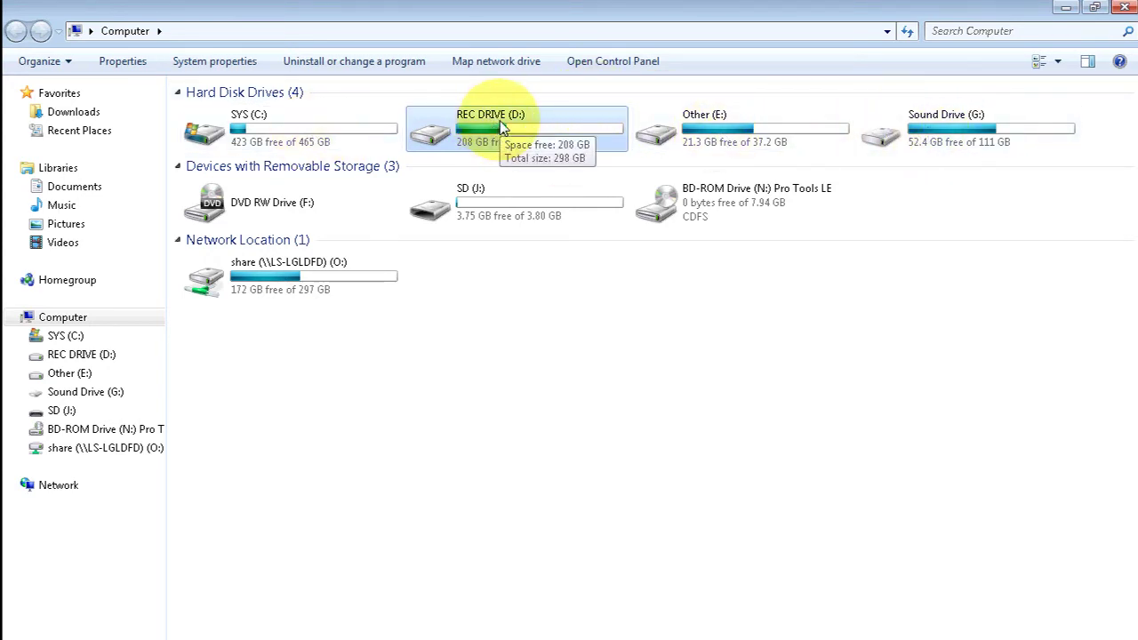
right_click(503, 127)
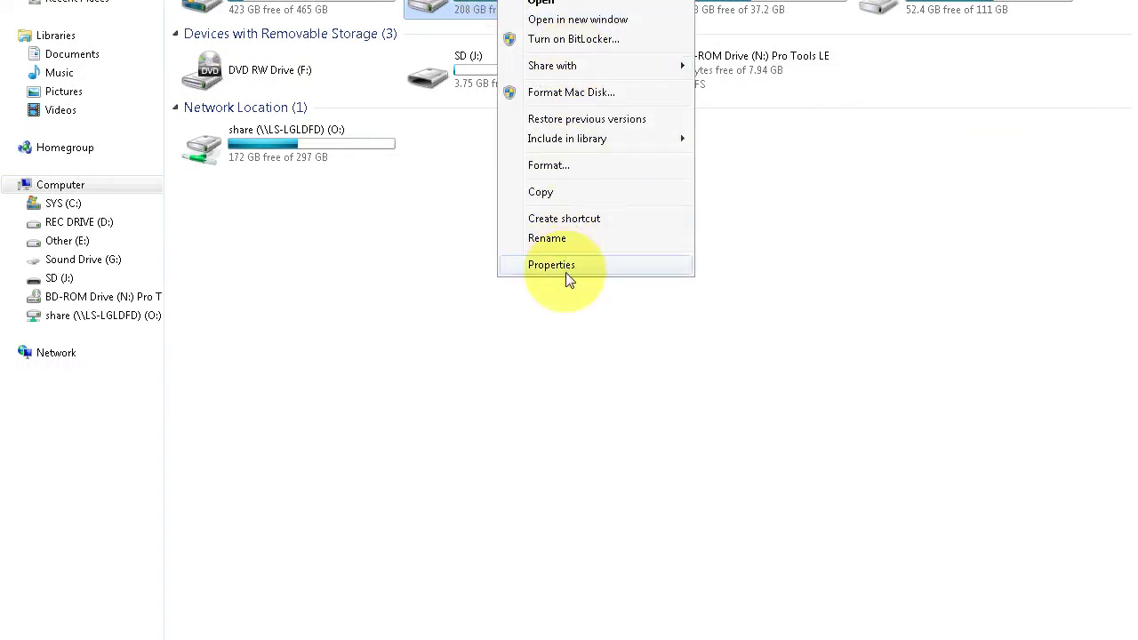
left_click(569, 267)
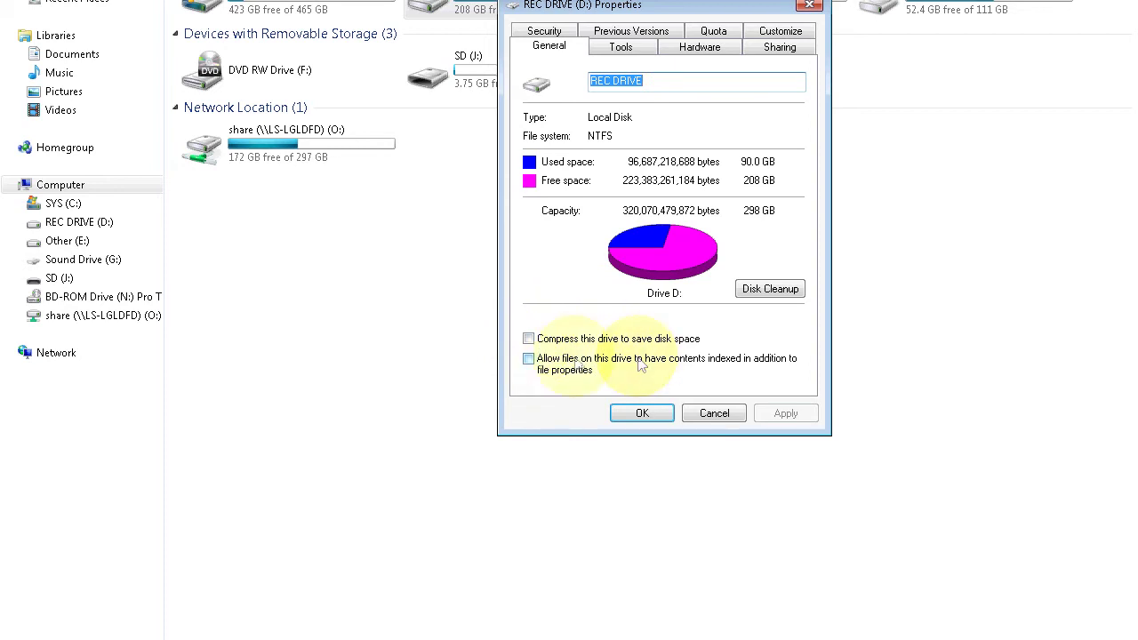
left_click(529, 361)
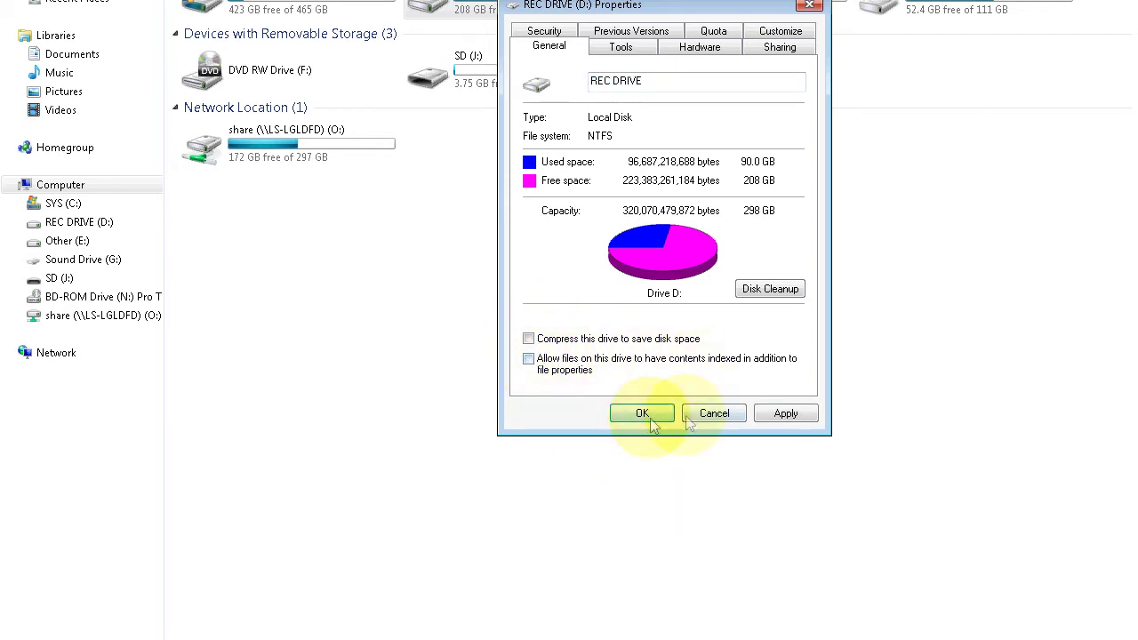
left_click(714, 414)
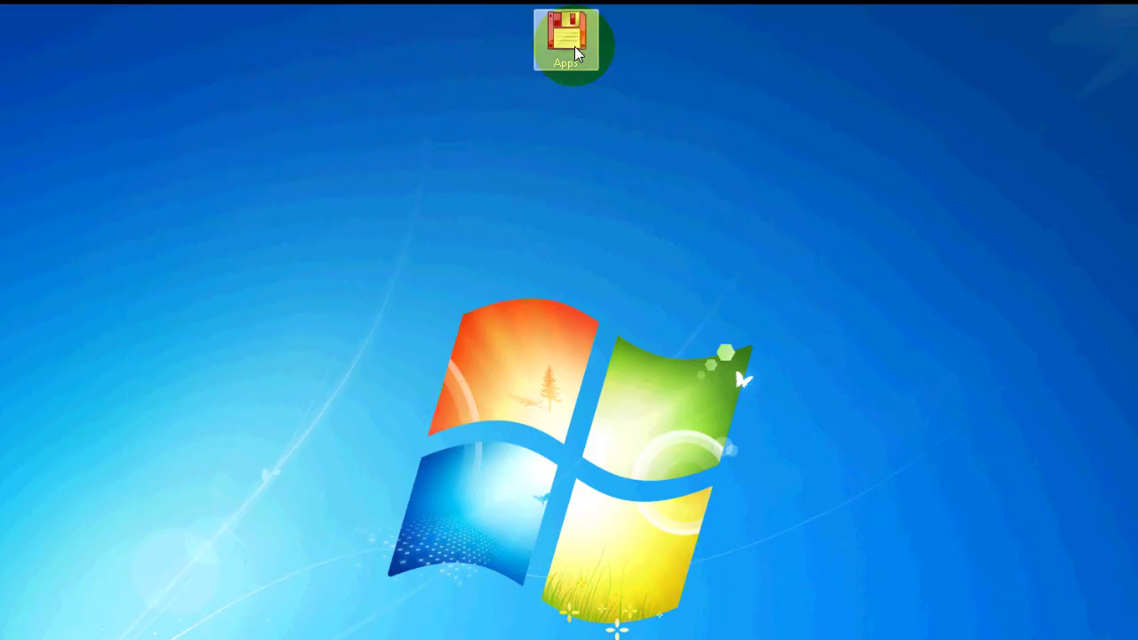
Open the Pro Tools LE install folder's Databases folder, confirm it is empty, then return to SYS (C:)
left_click(575, 49)
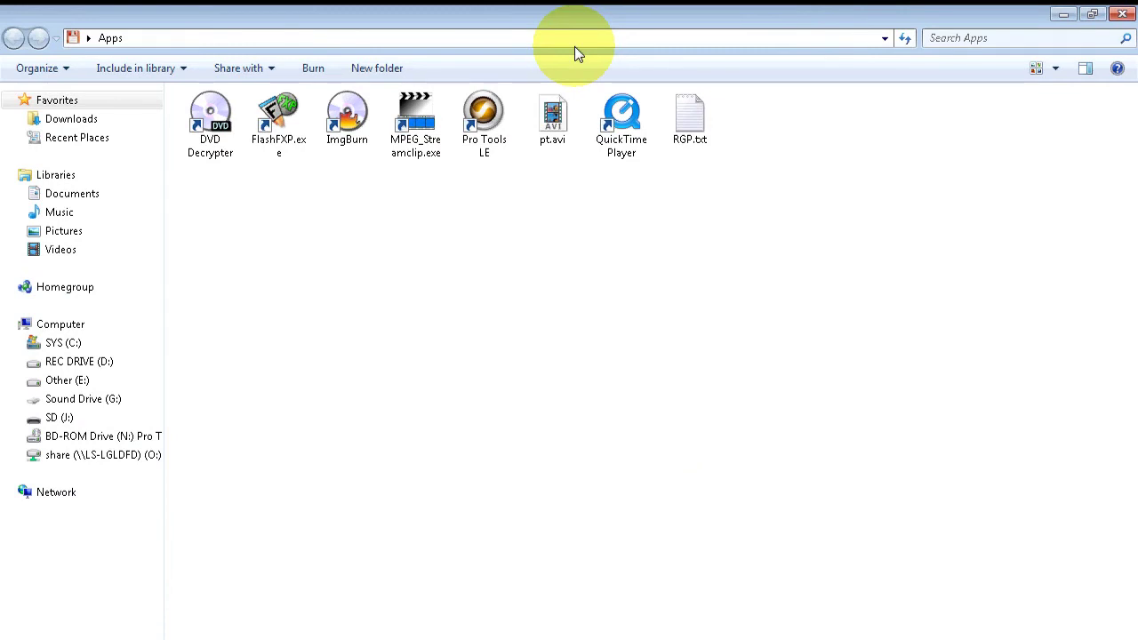
right_click(485, 113)
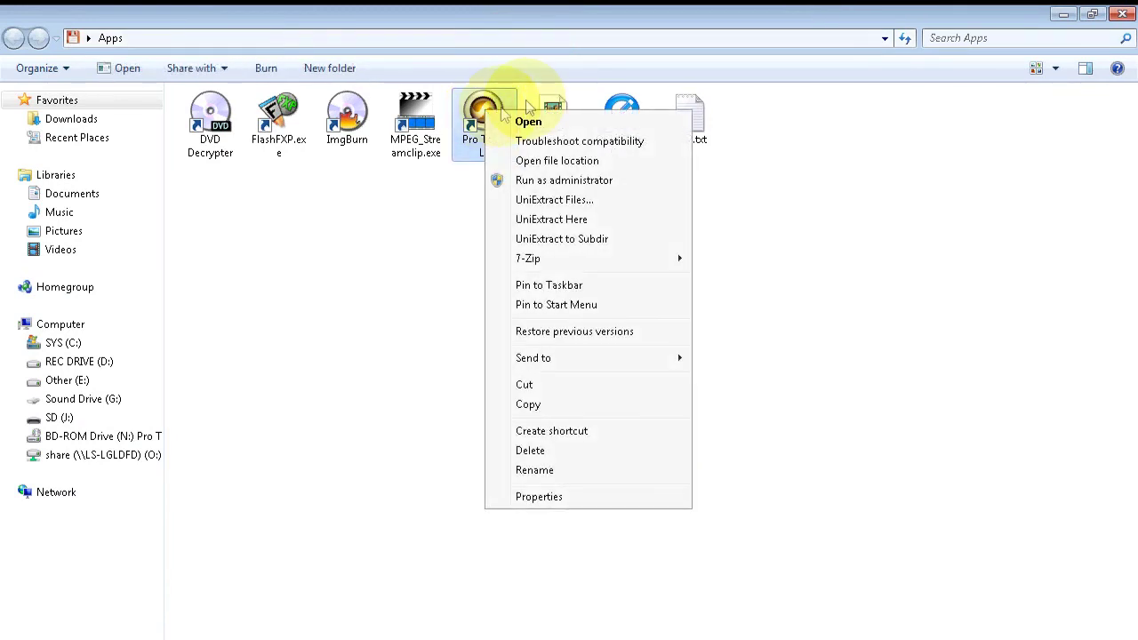
left_click(565, 161)
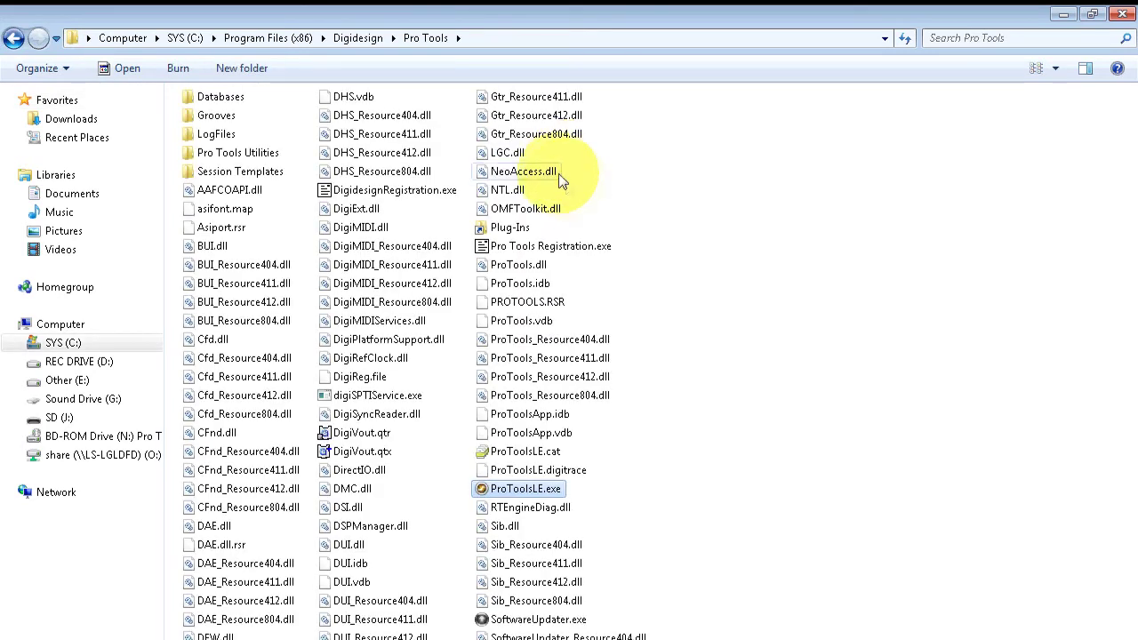
double_click(213, 100)
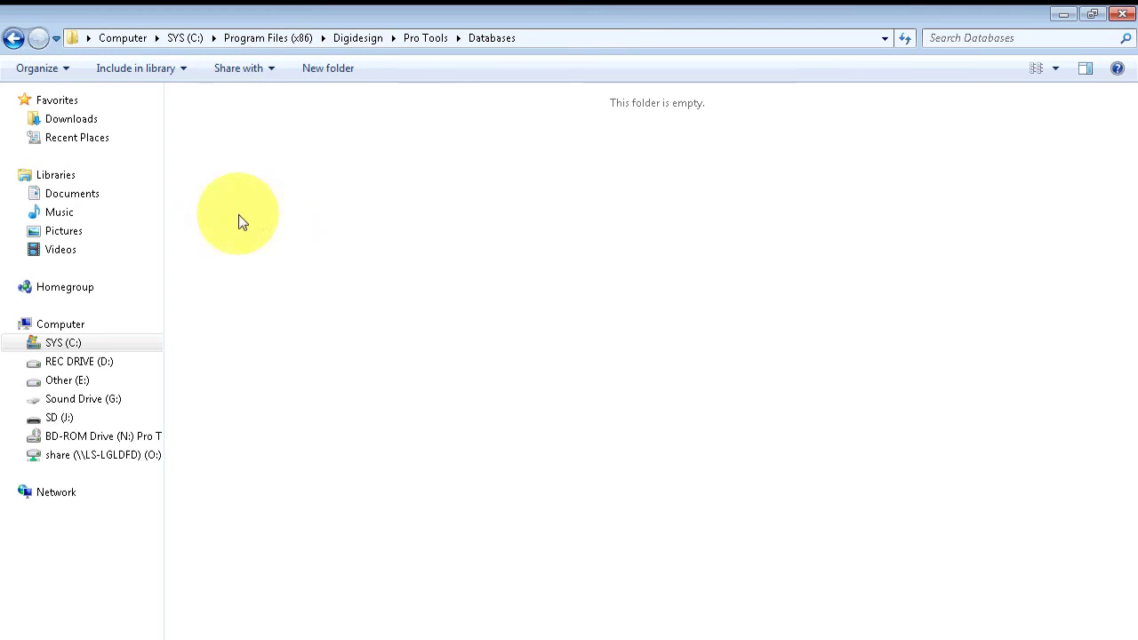
left_click(56, 347)
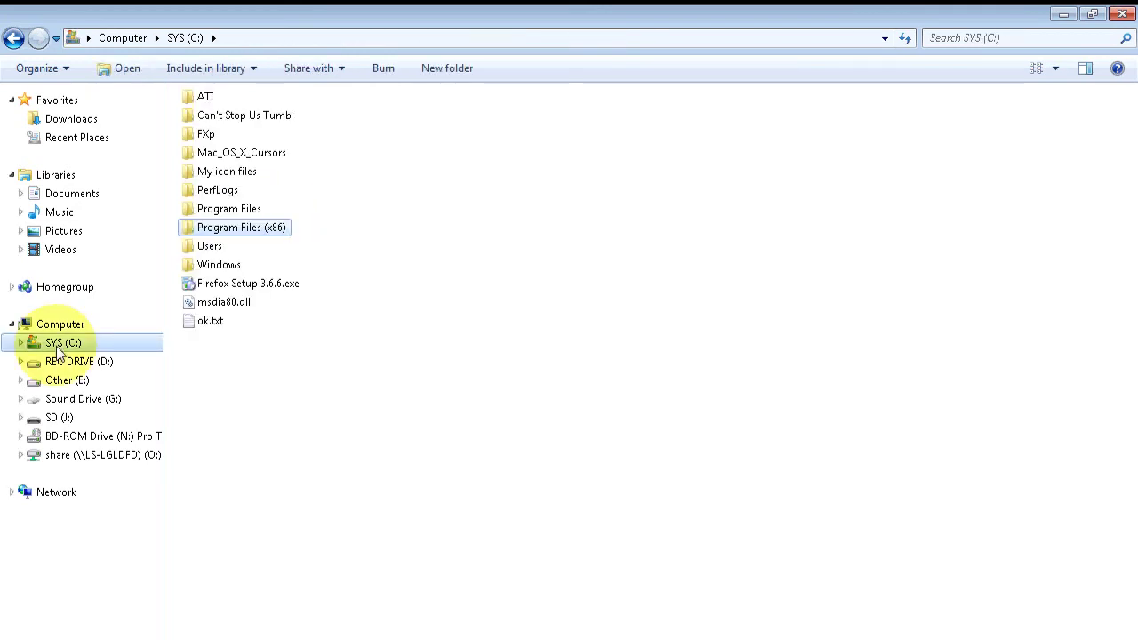
Browse Program Files (x86) > Common Files > Digidesign > DAE > DAE Prefs and confirm it is empty
double_click(200, 230)
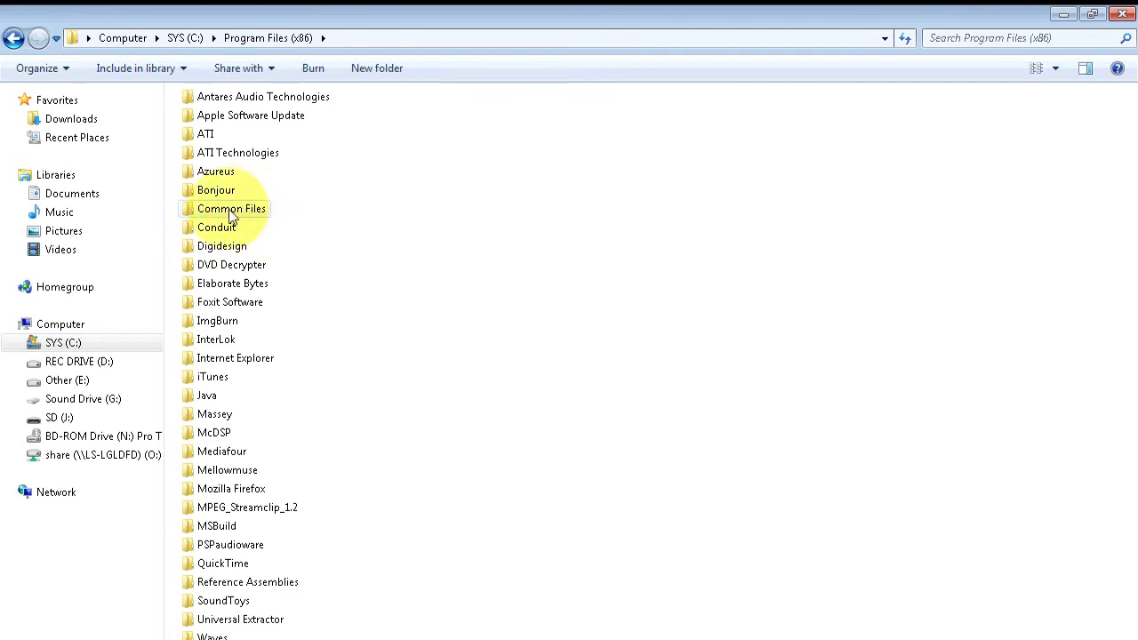
double_click(232, 213)
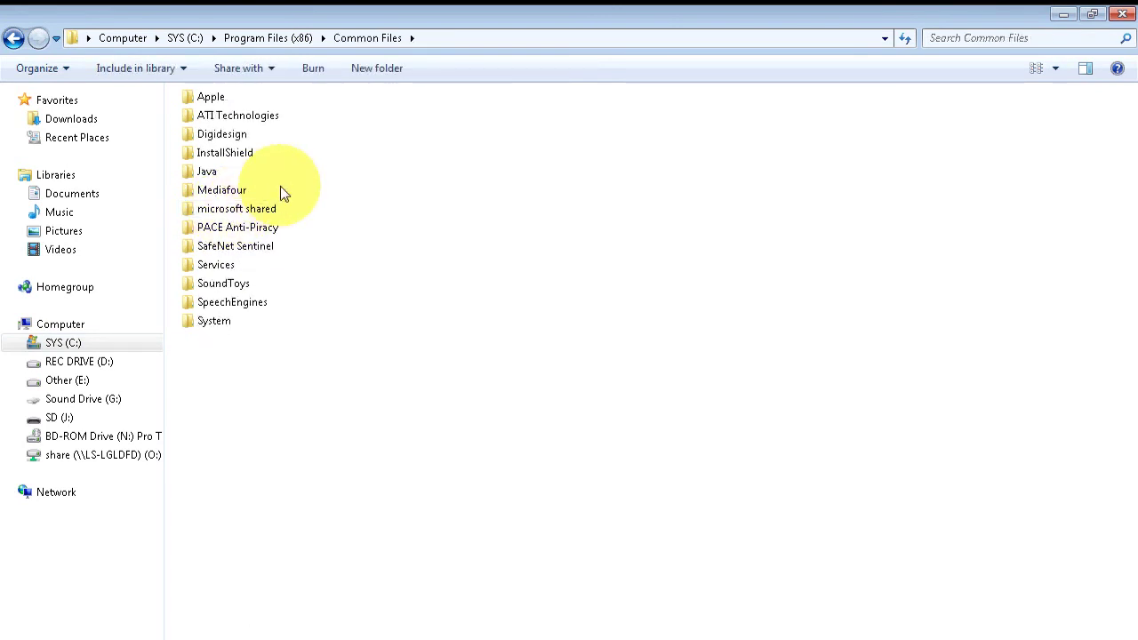
double_click(230, 133)
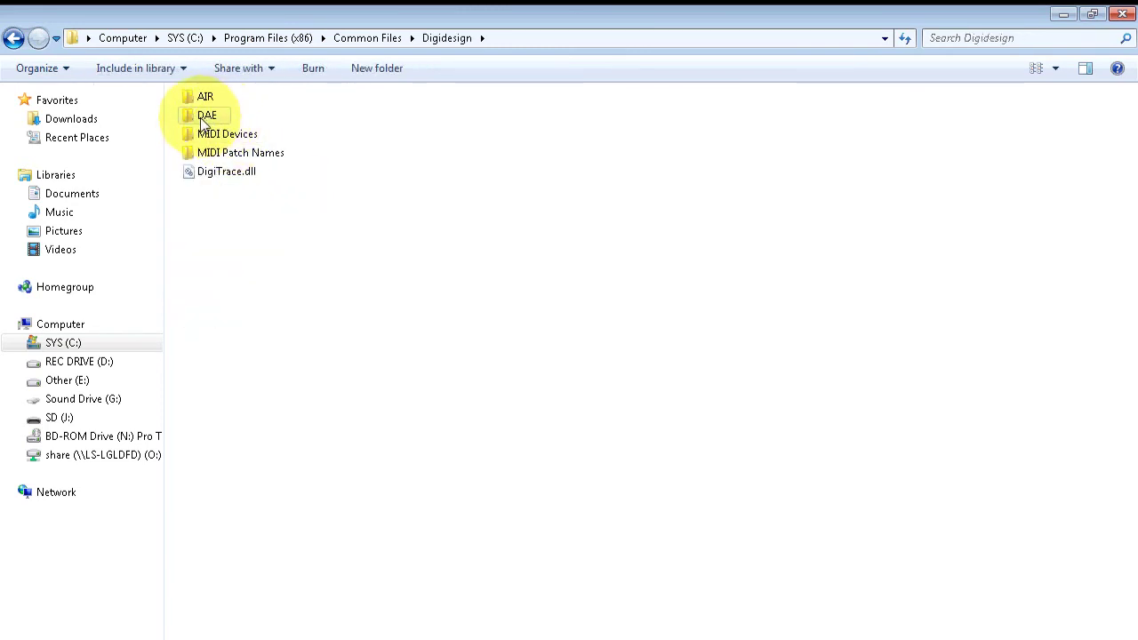
double_click(205, 118)
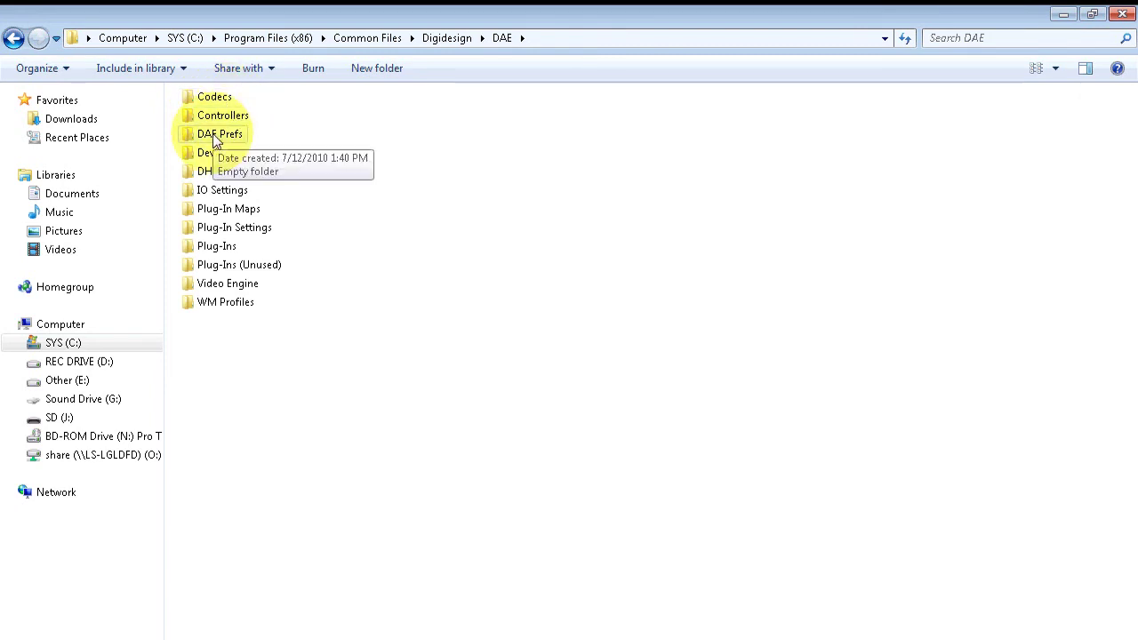
double_click(222, 138)
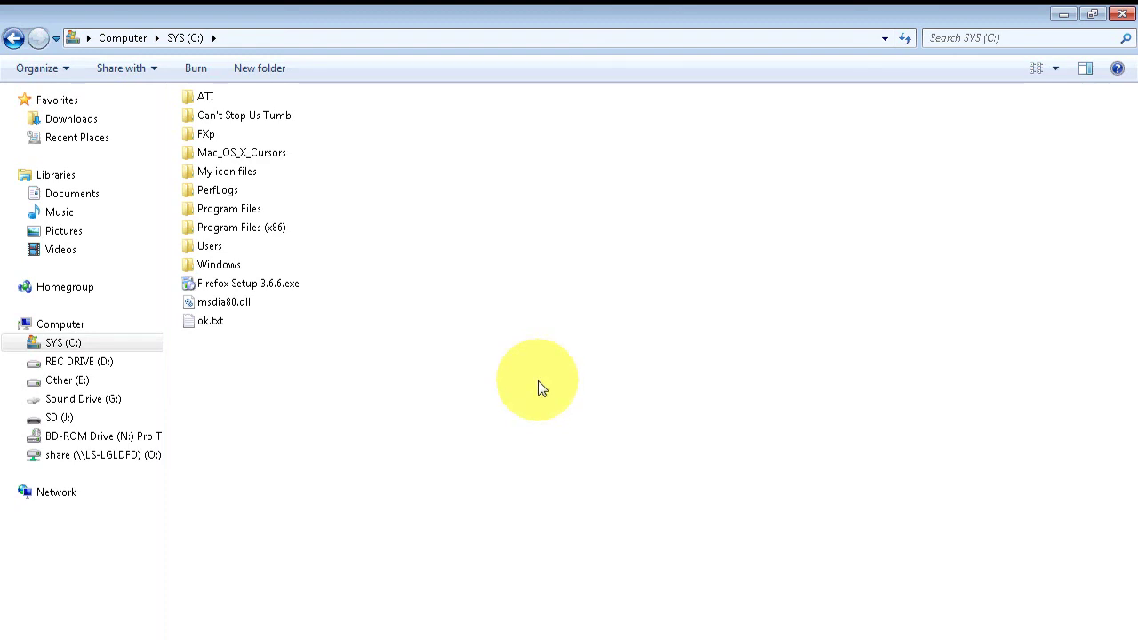
Turn on 'Show hidden files, folders, and drives' in Folder Options so ProgramData appears on C:
left_click(60, 71)
left_click(67, 247)
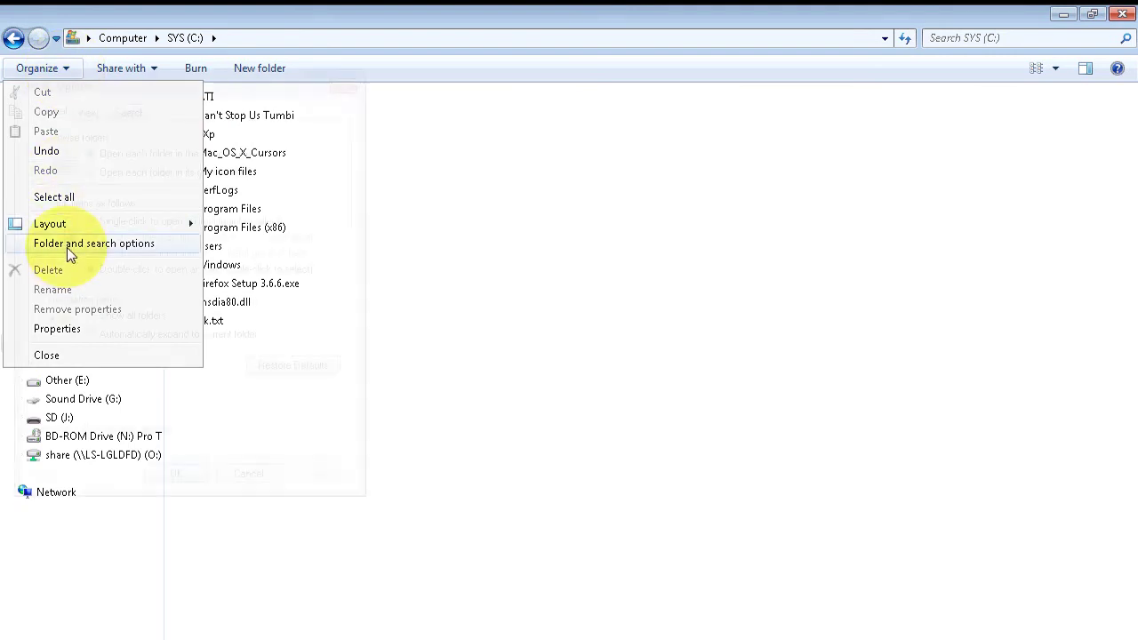
left_click(88, 112)
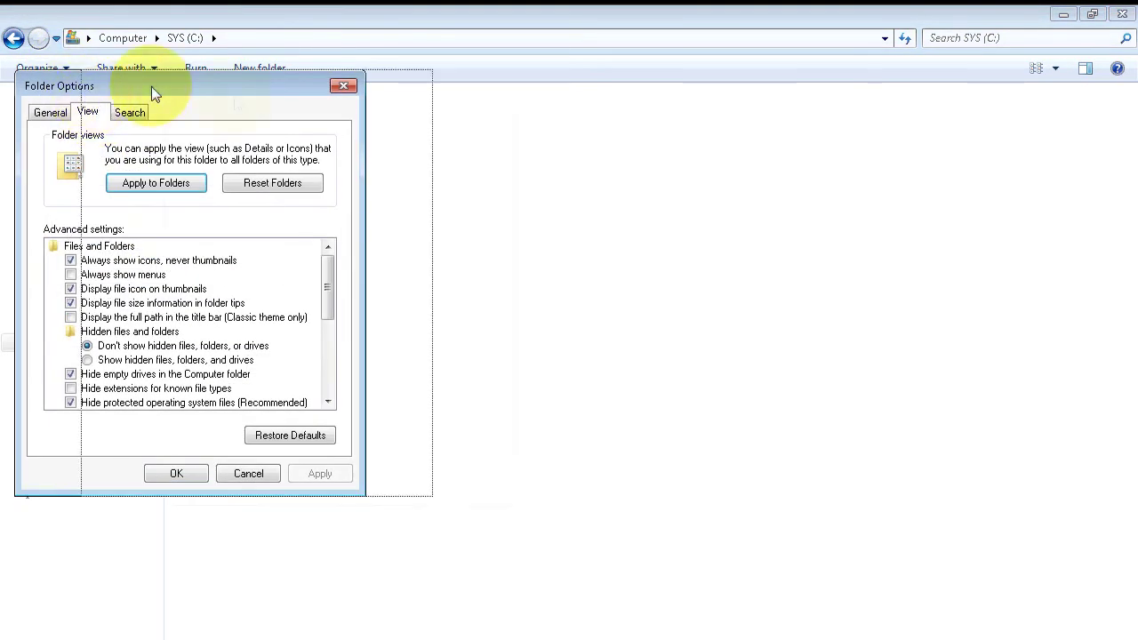
left_click_drag(151, 87, 374, 7)
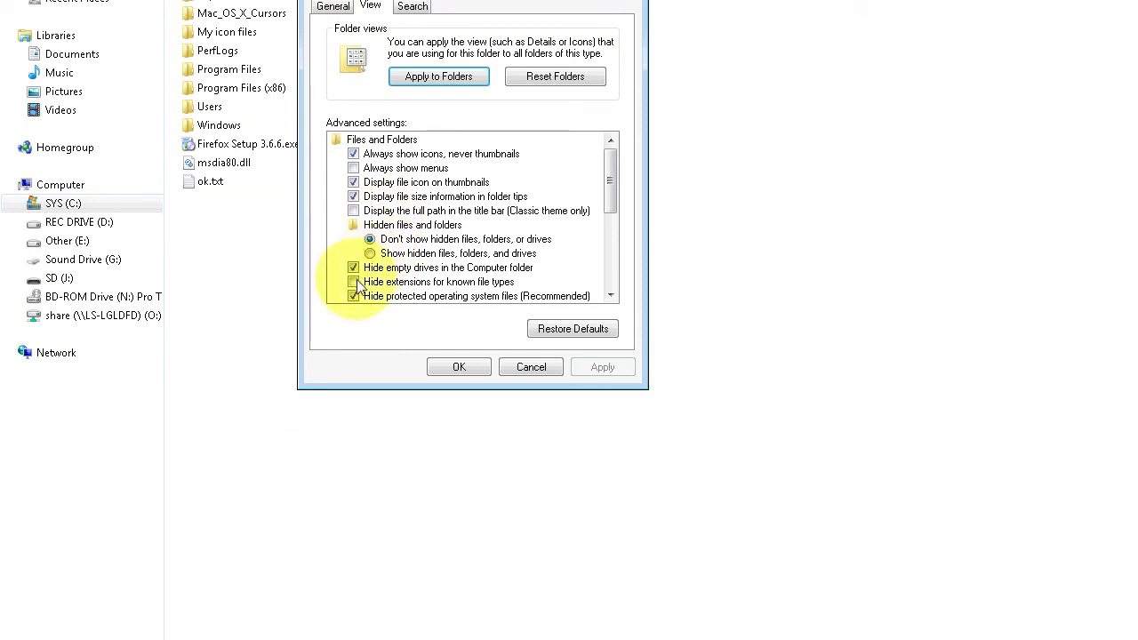
left_click(380, 255)
left_click(602, 367)
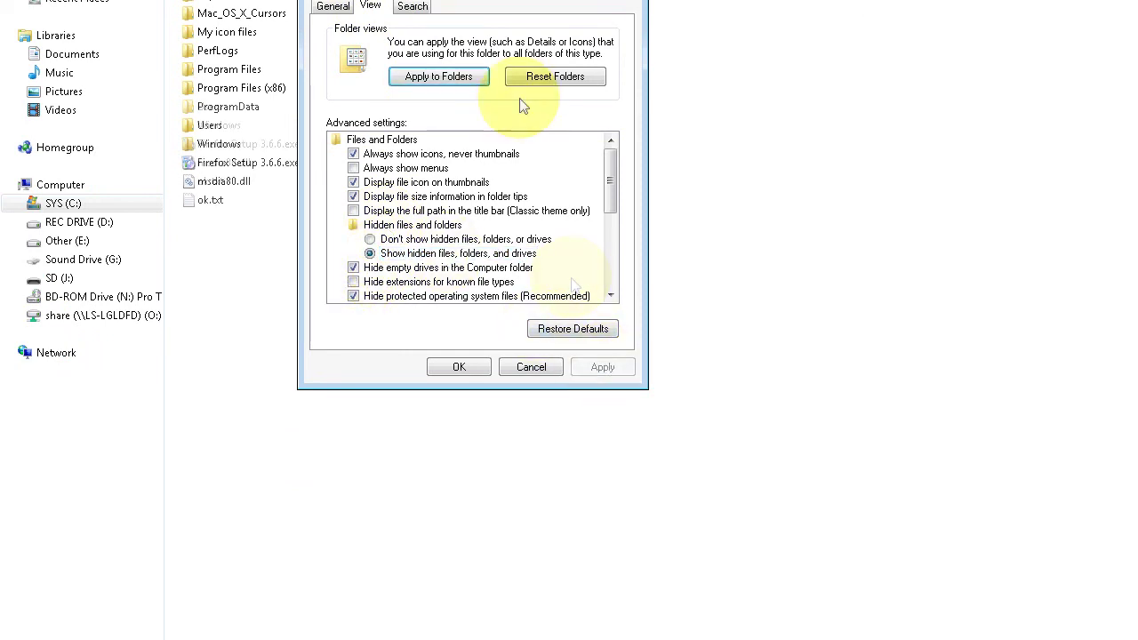
Switch back to 'Don't show hidden files', close Folder Options, and return to the Computer drive list
left_click_drag(459, 2, 583, 19)
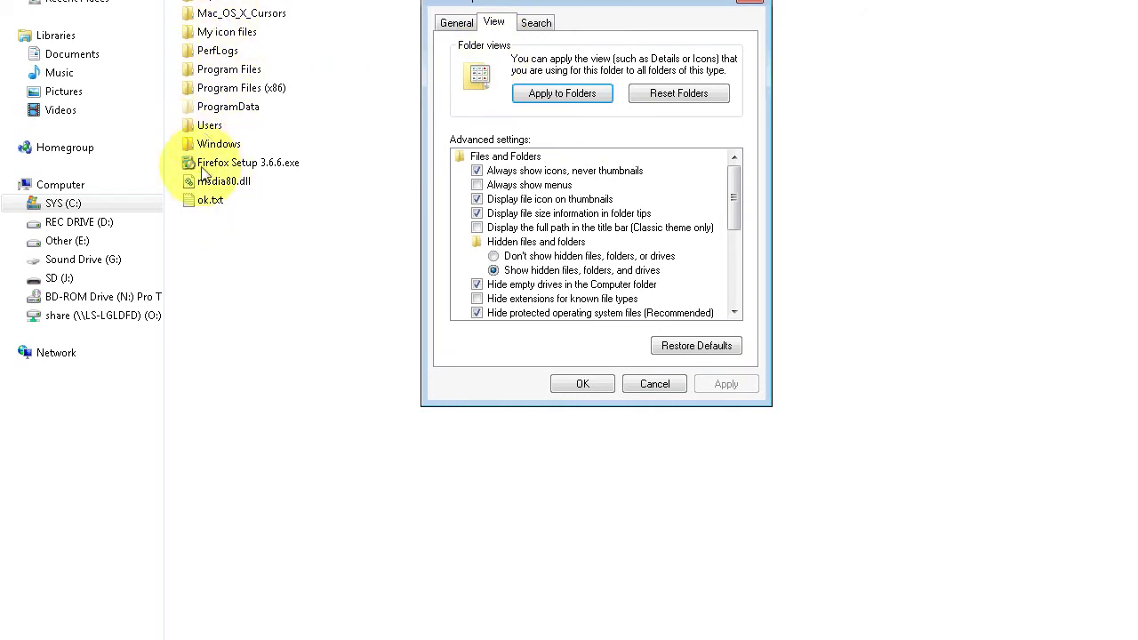
left_click(498, 257)
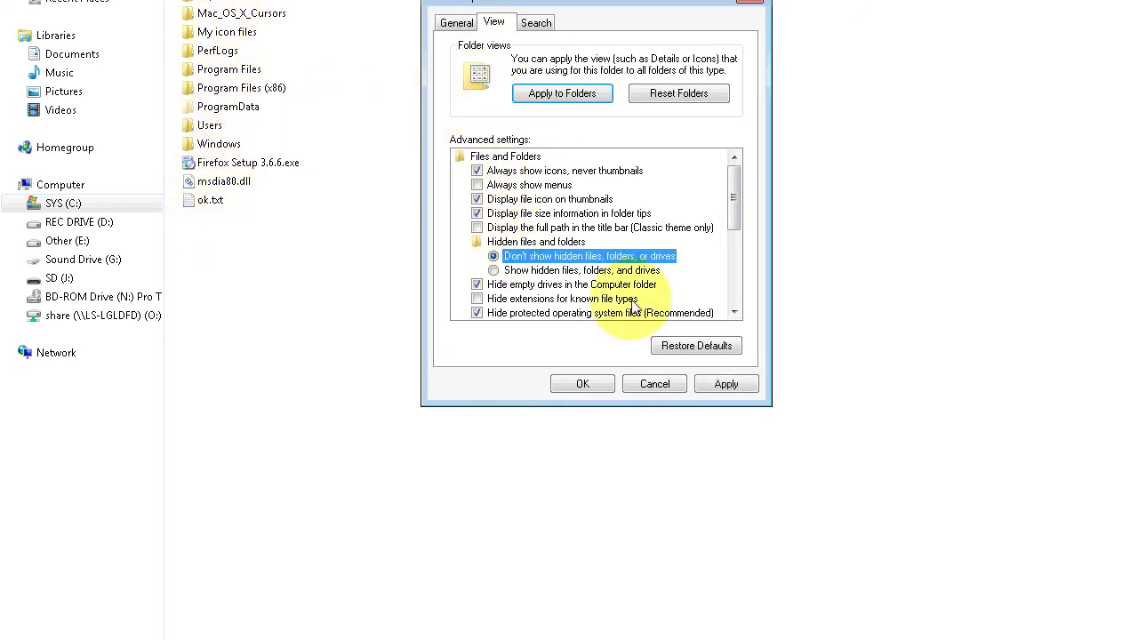
left_click(724, 386)
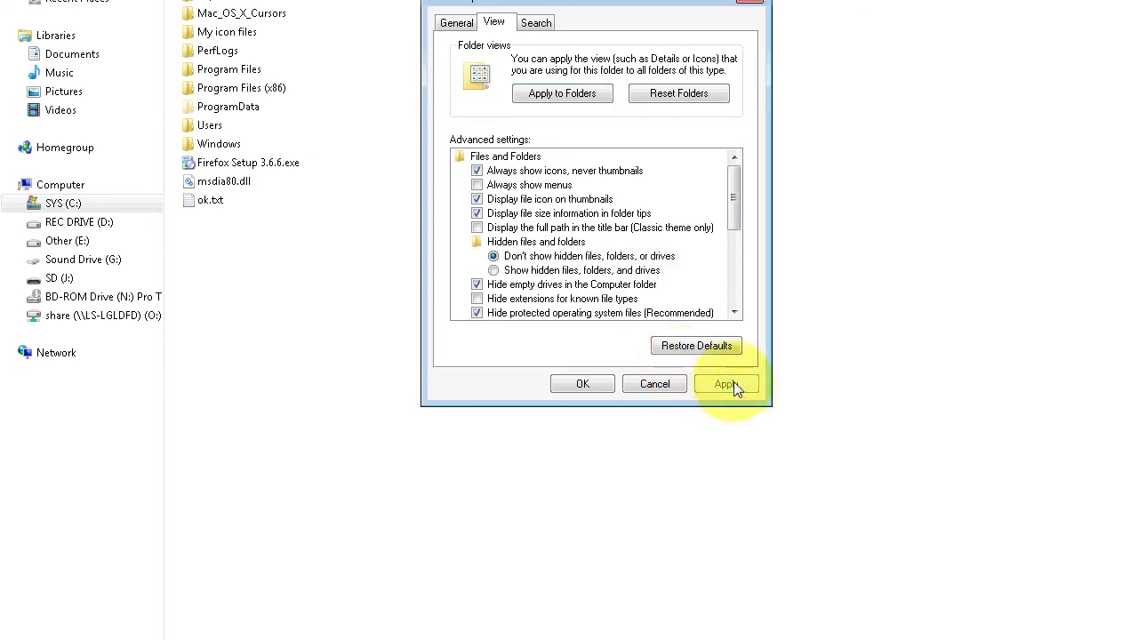
left_click(582, 384)
left_click(11, 47)
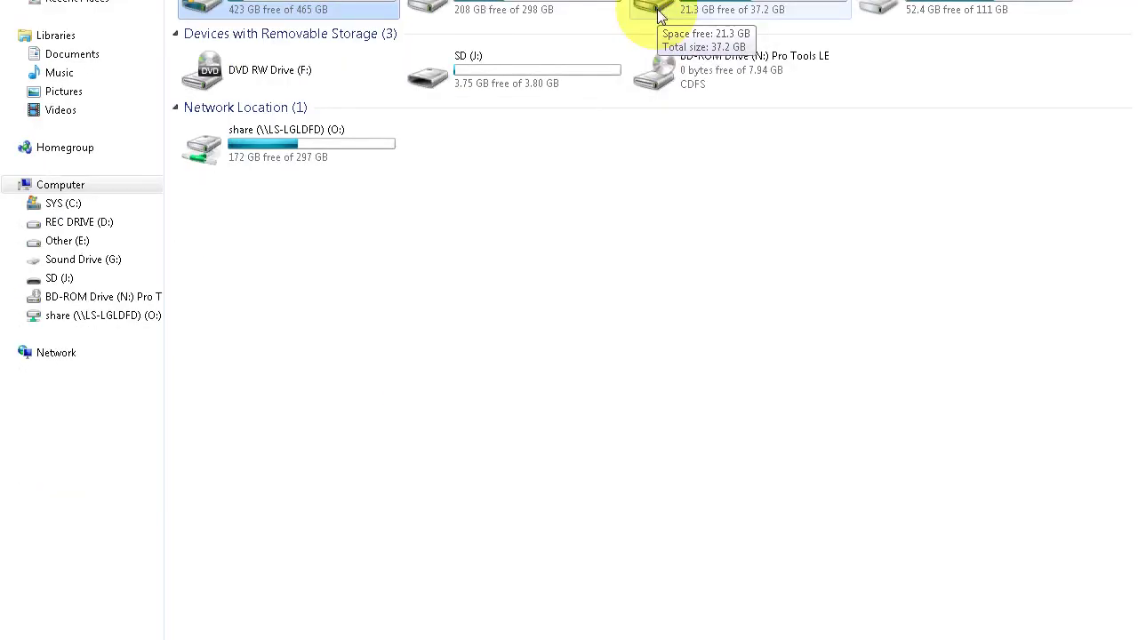